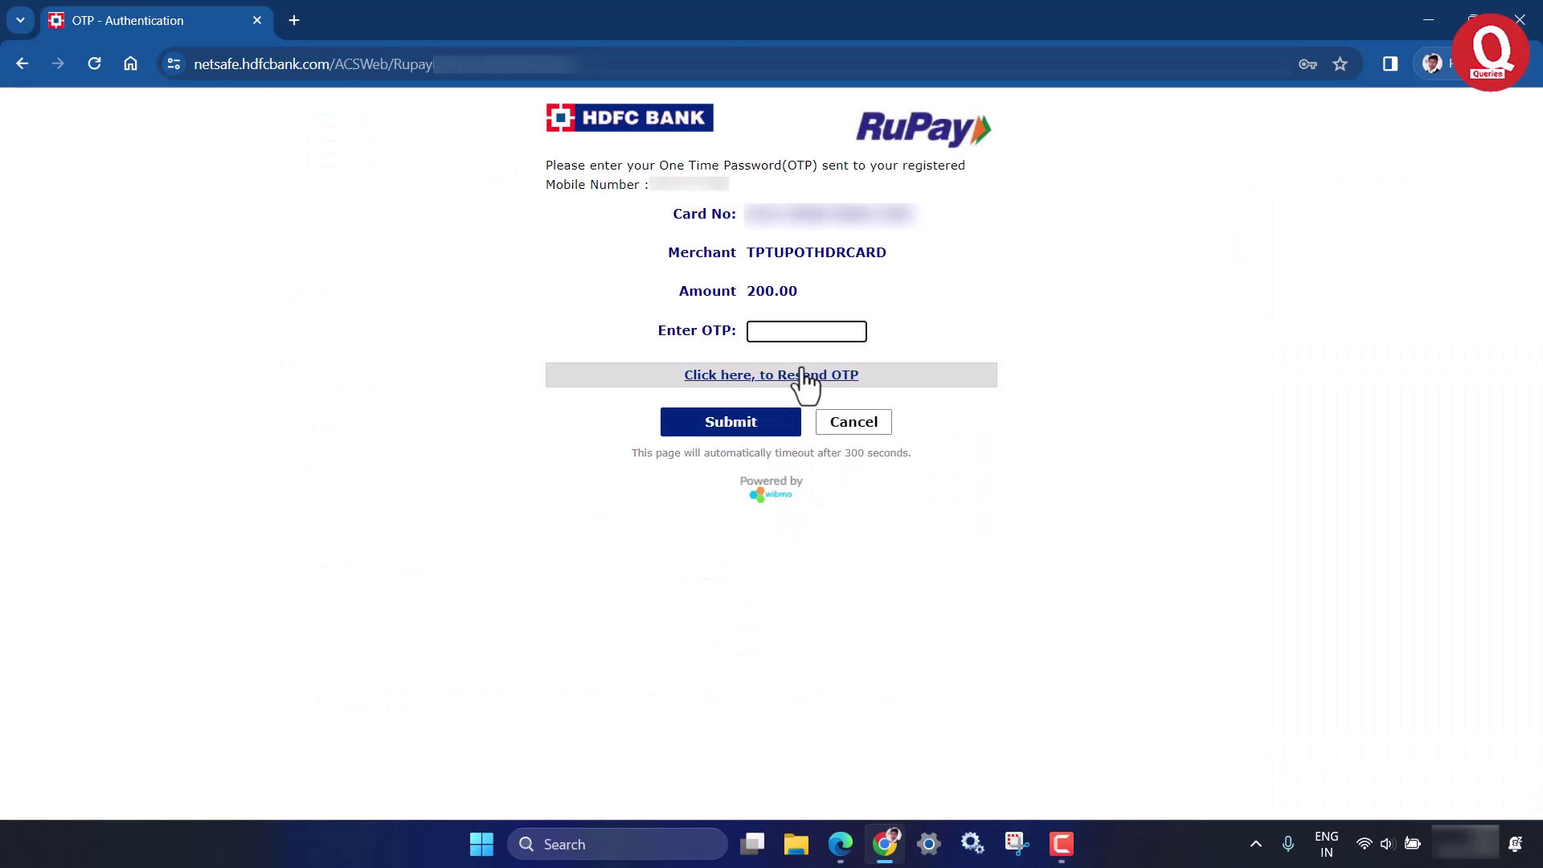
Authorise the Rs 200.00 payment with the one-time password and return to Sarathi's Success details.
click(819, 331)
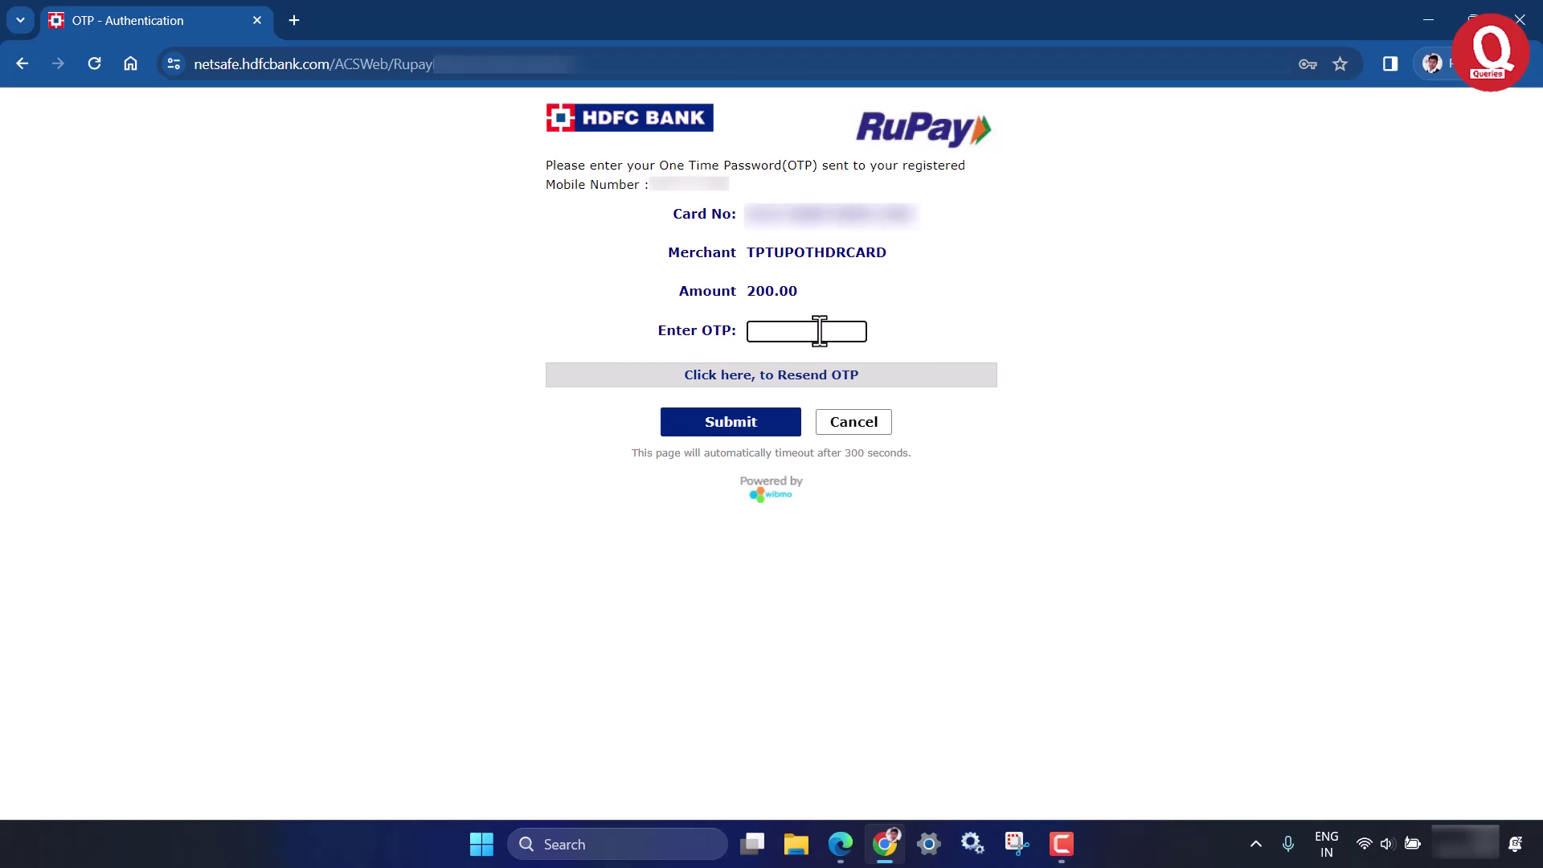
click(774, 425)
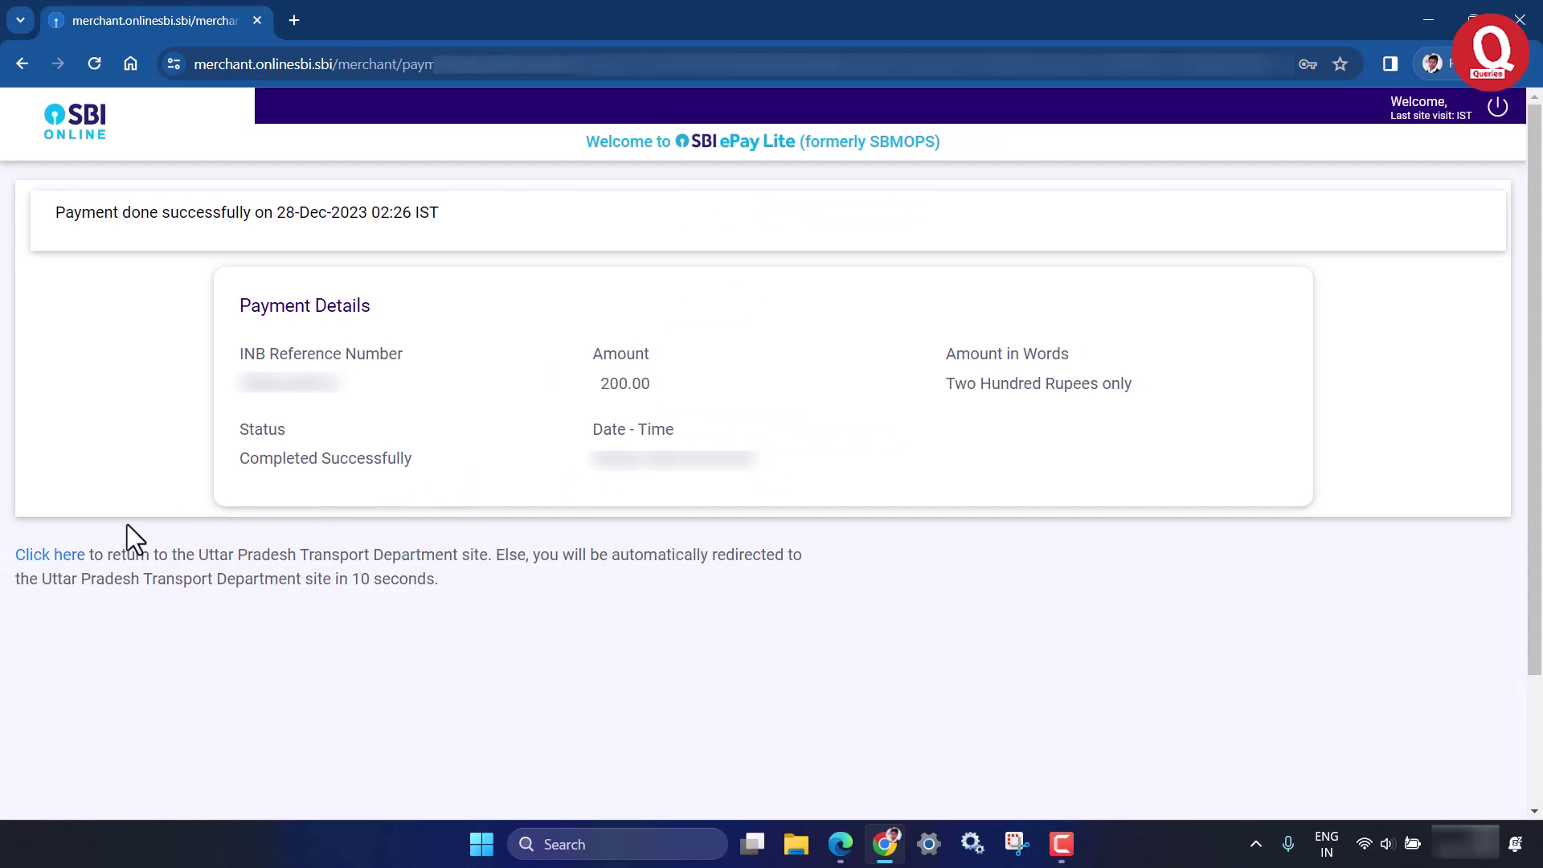
click(63, 557)
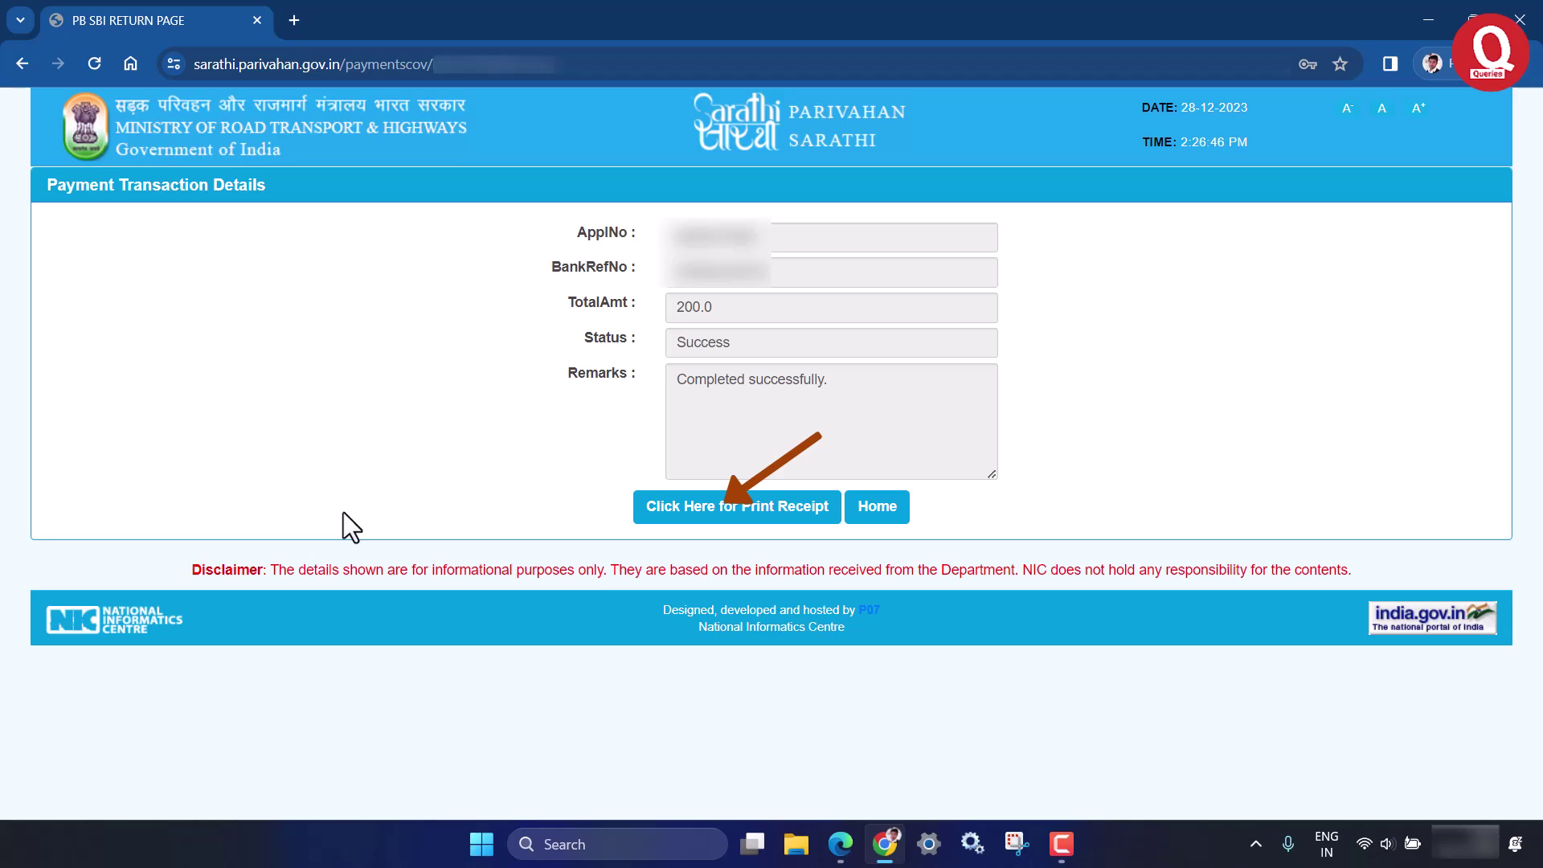
Save the Rs 200.00 learner licence fee e-receipt as a PDF.
click(752, 511)
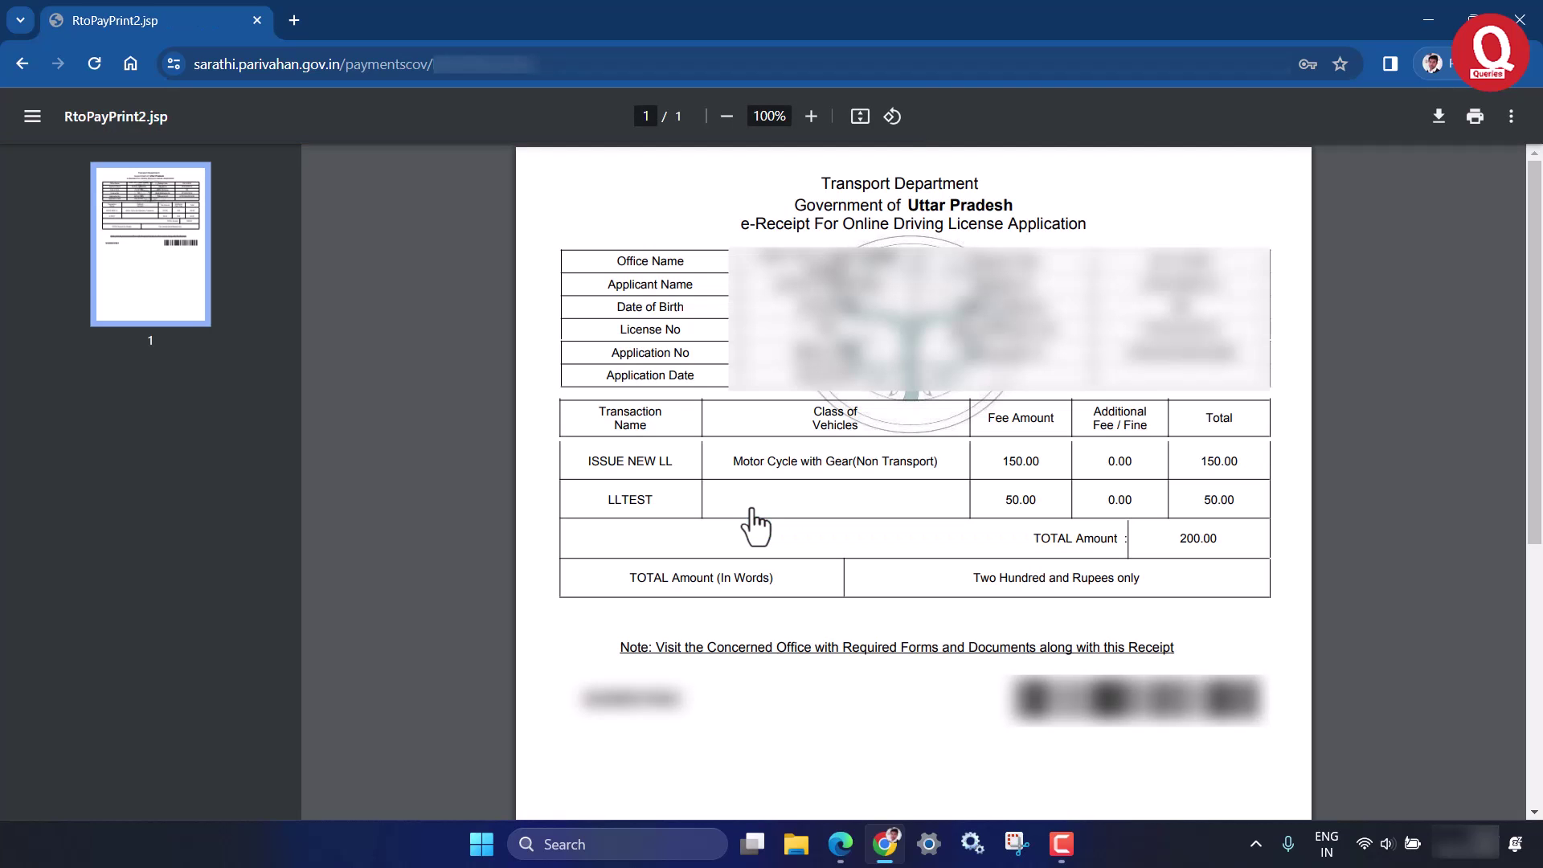
click(1473, 127)
click(1197, 181)
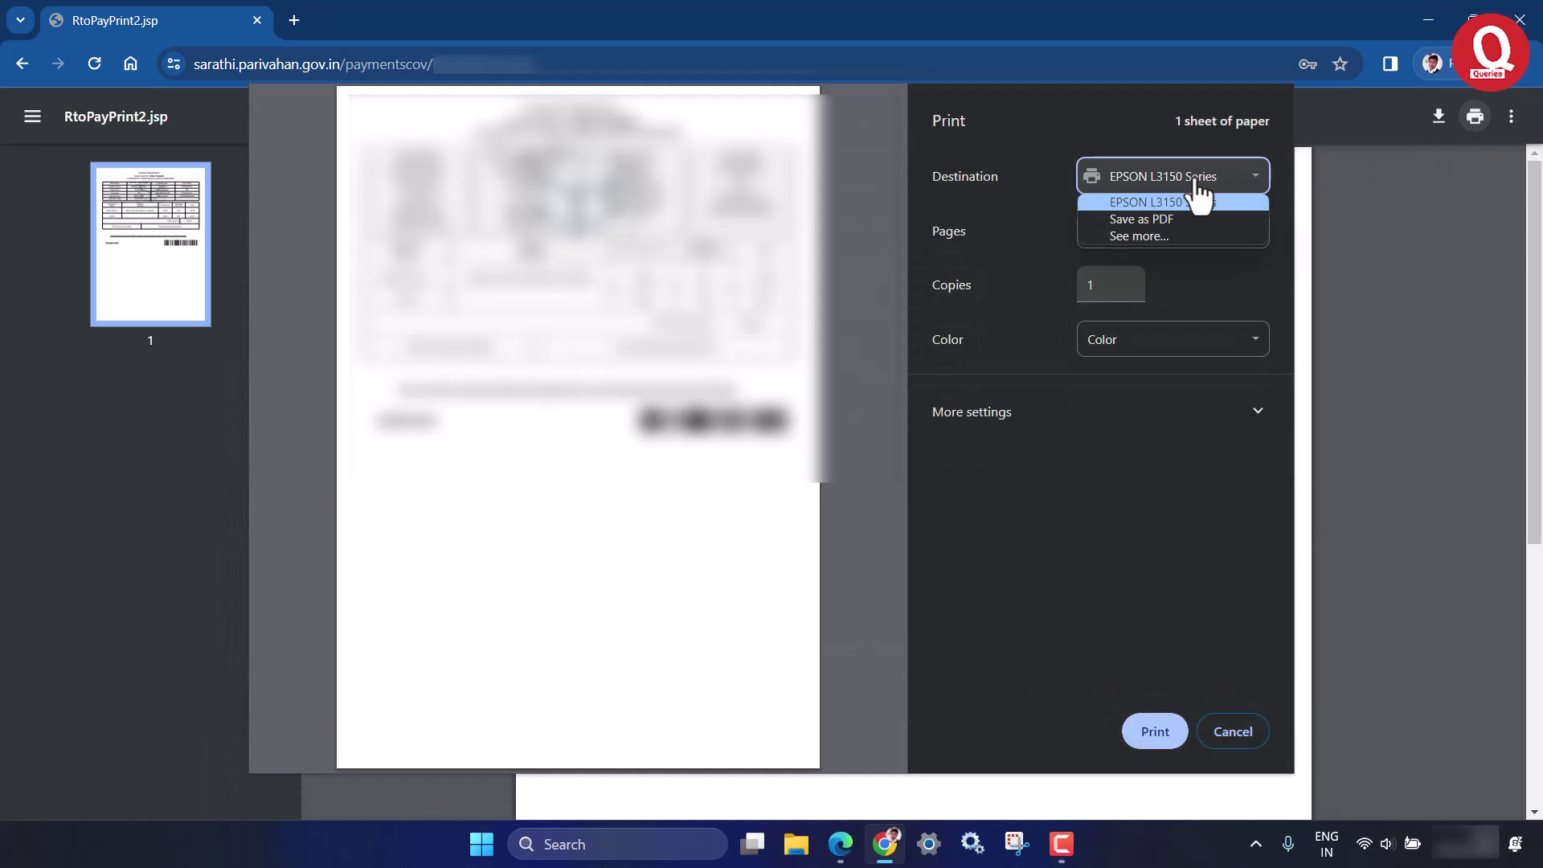
click(1169, 216)
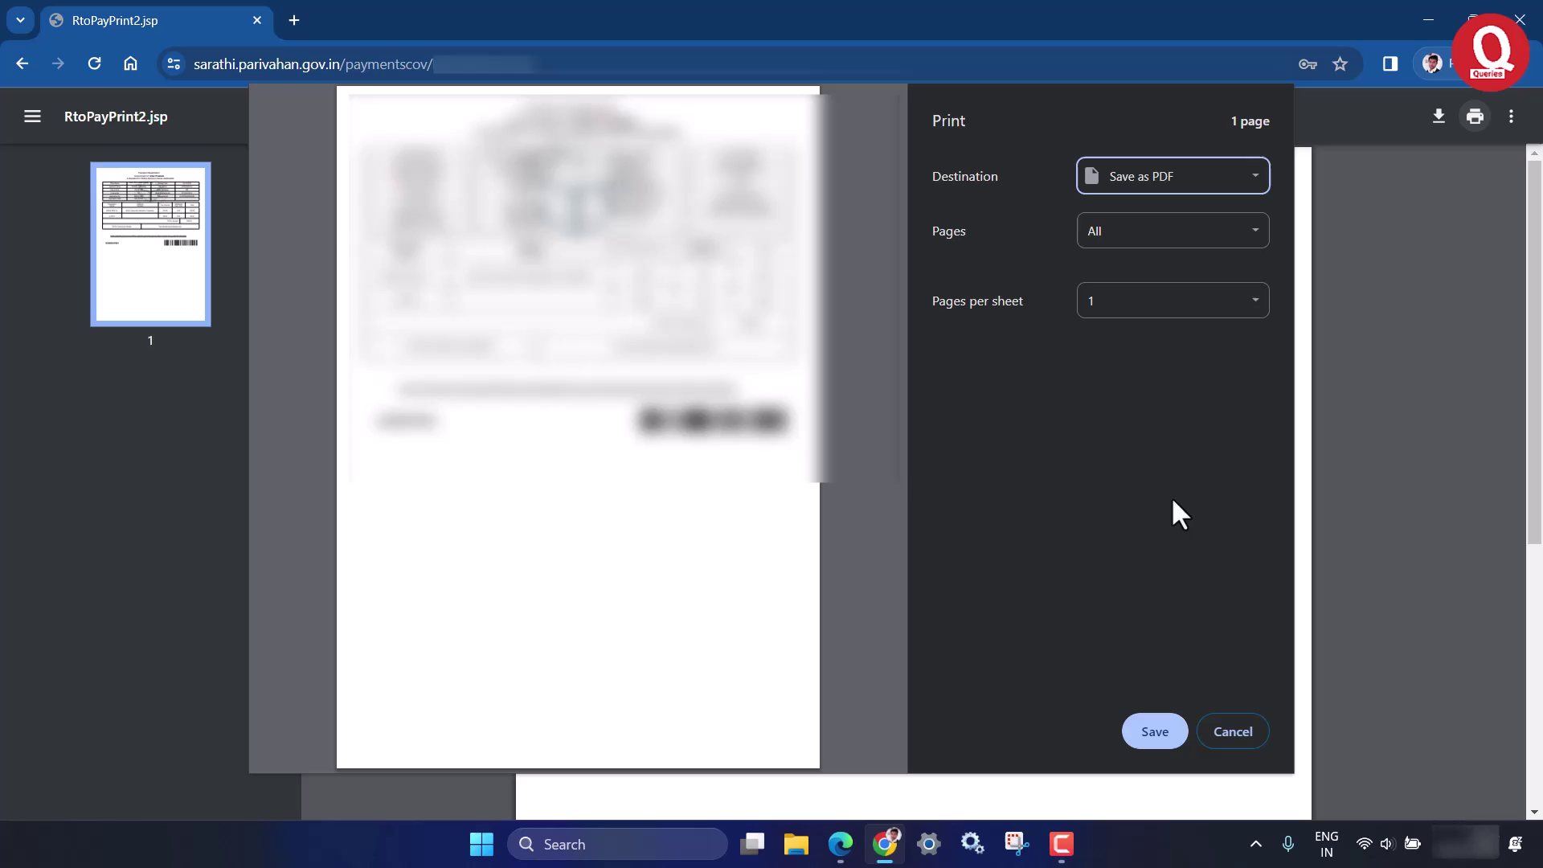
click(1167, 732)
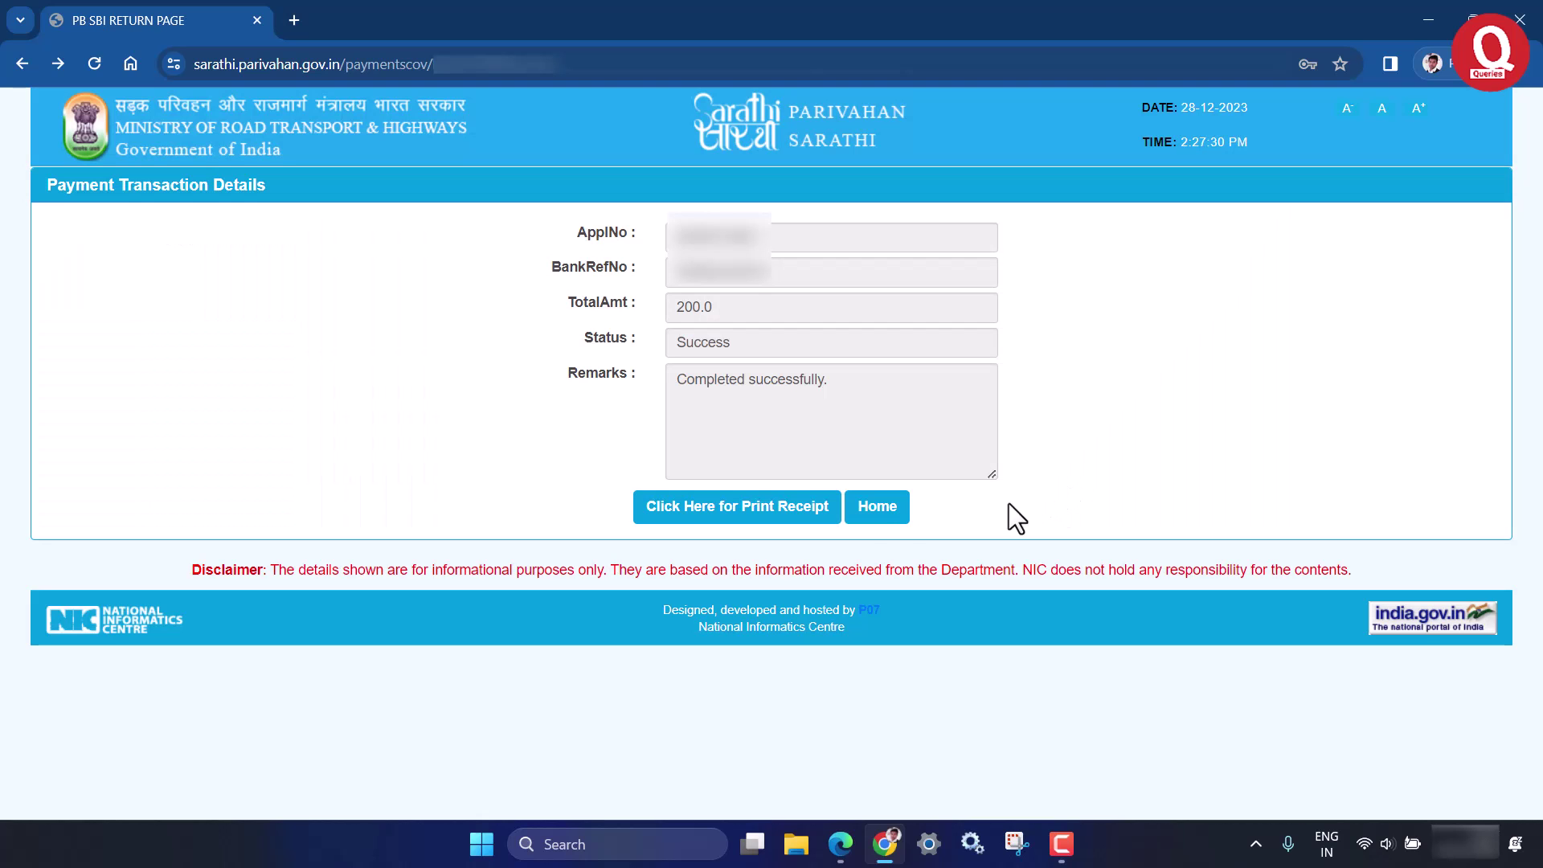
From Home, look up Application Status by application number and date of birth to view the stages.
click(880, 510)
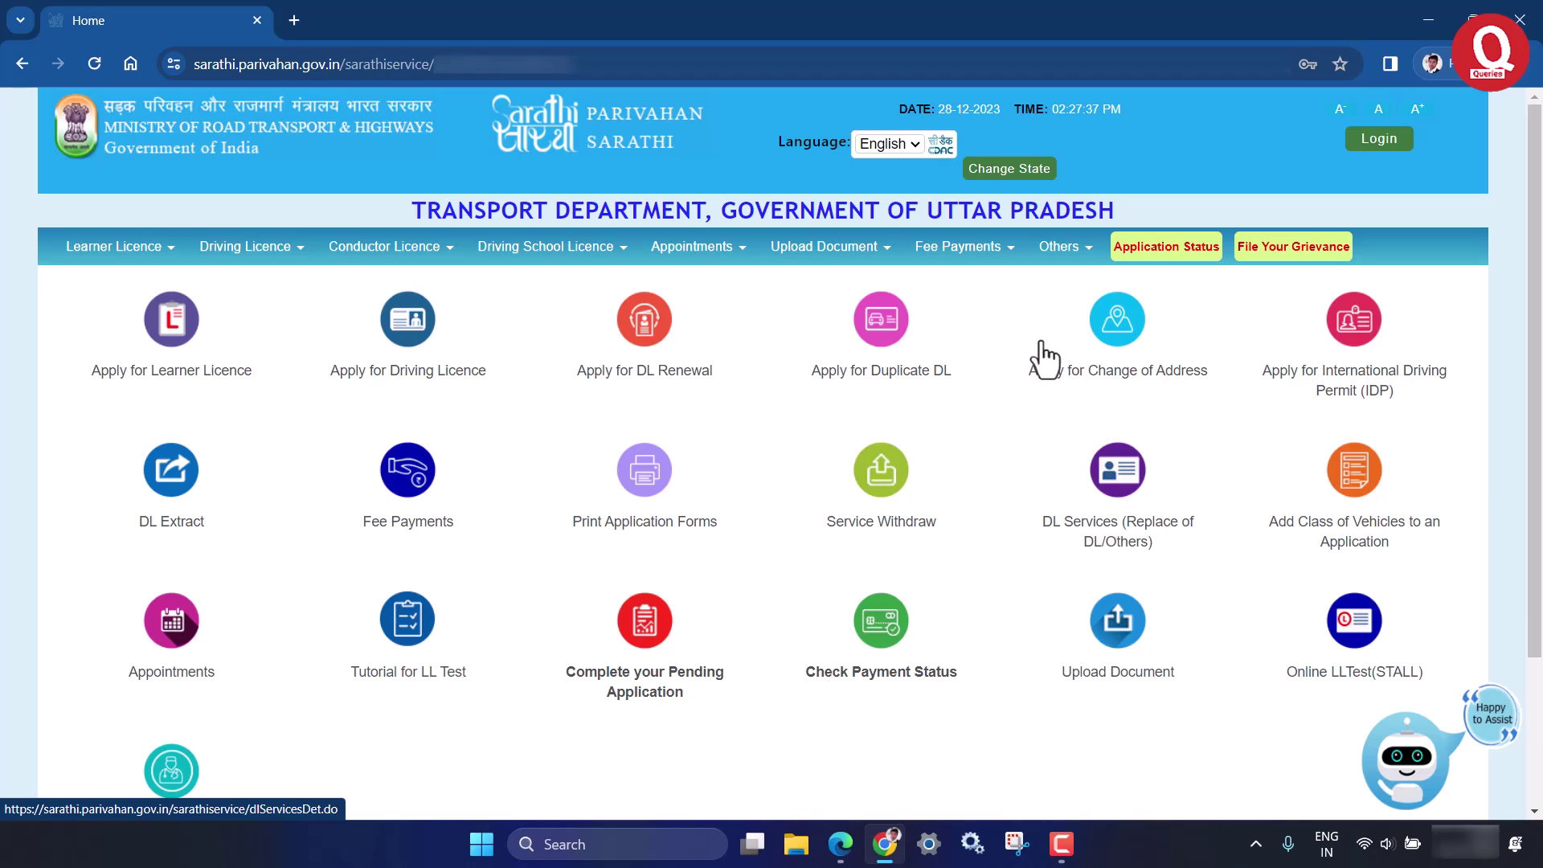
click(1152, 253)
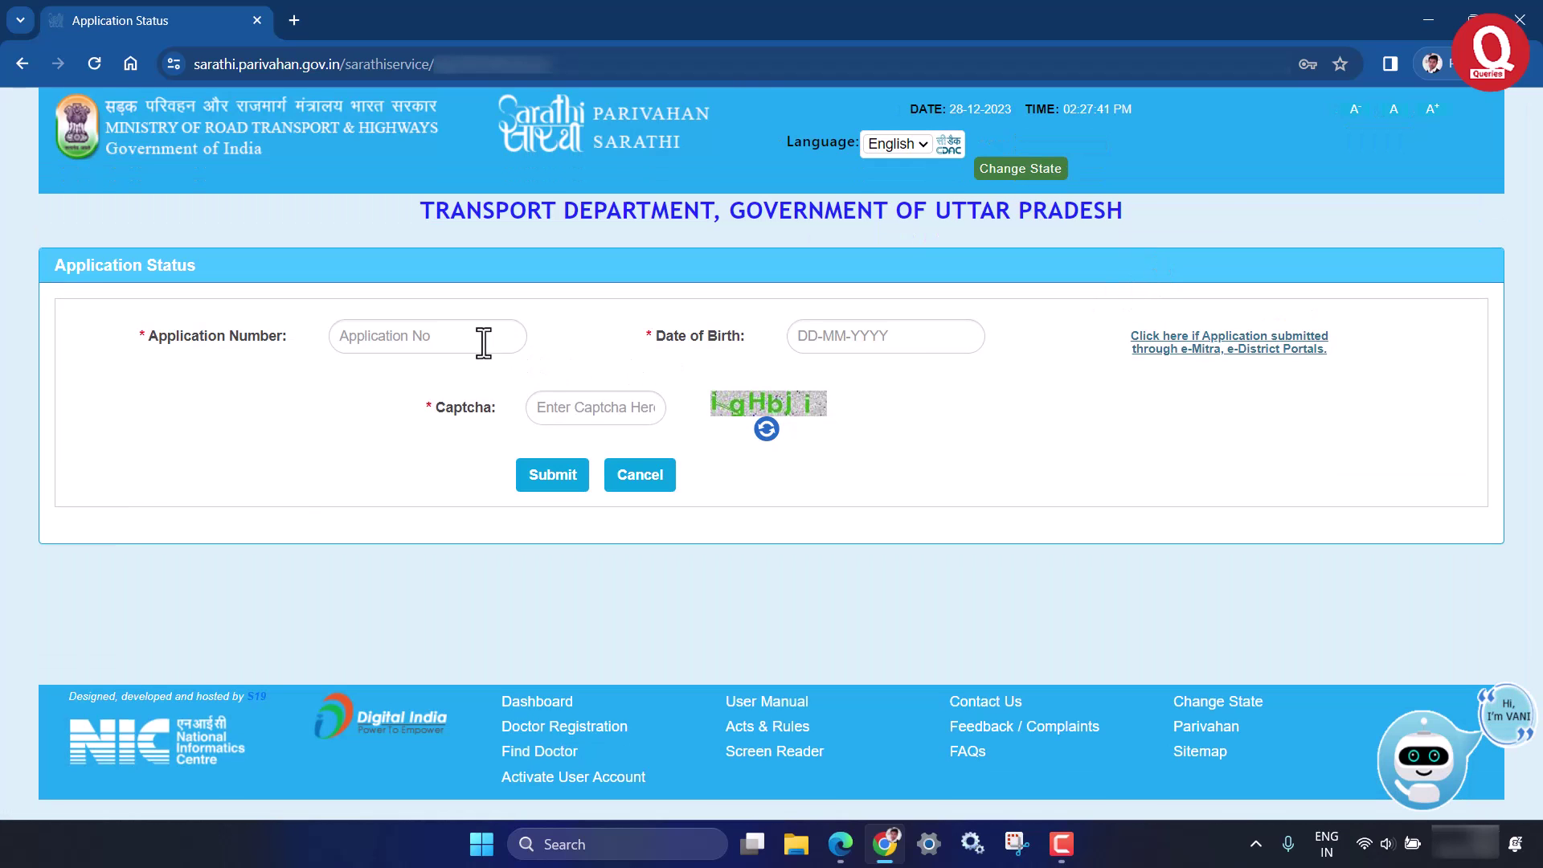
click(483, 342)
key(ctrl+v)
click(879, 335)
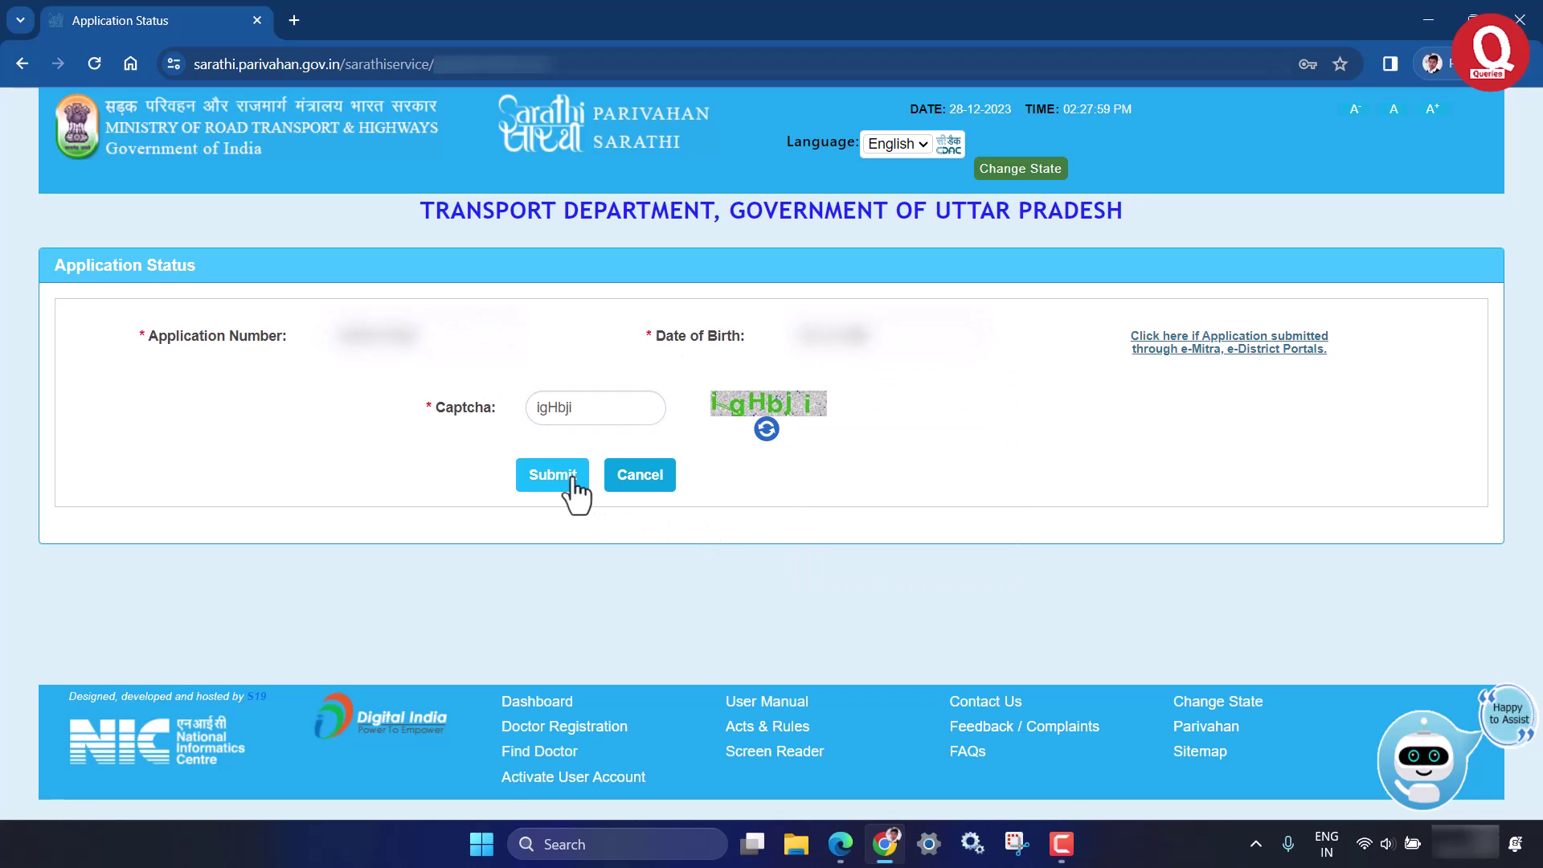
click(564, 484)
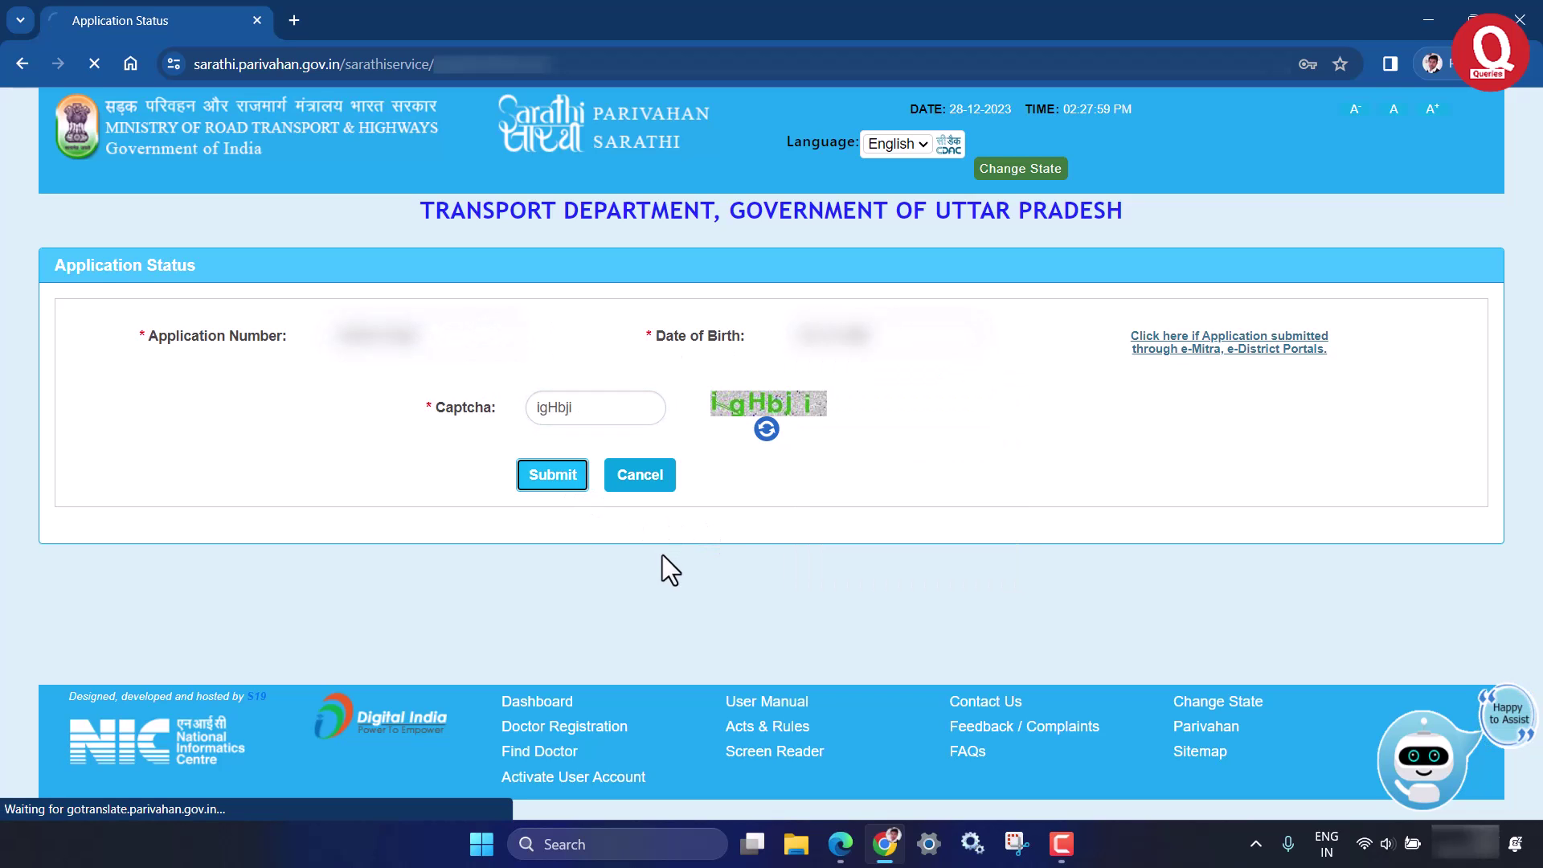
scroll(1541, 450, down, 10)
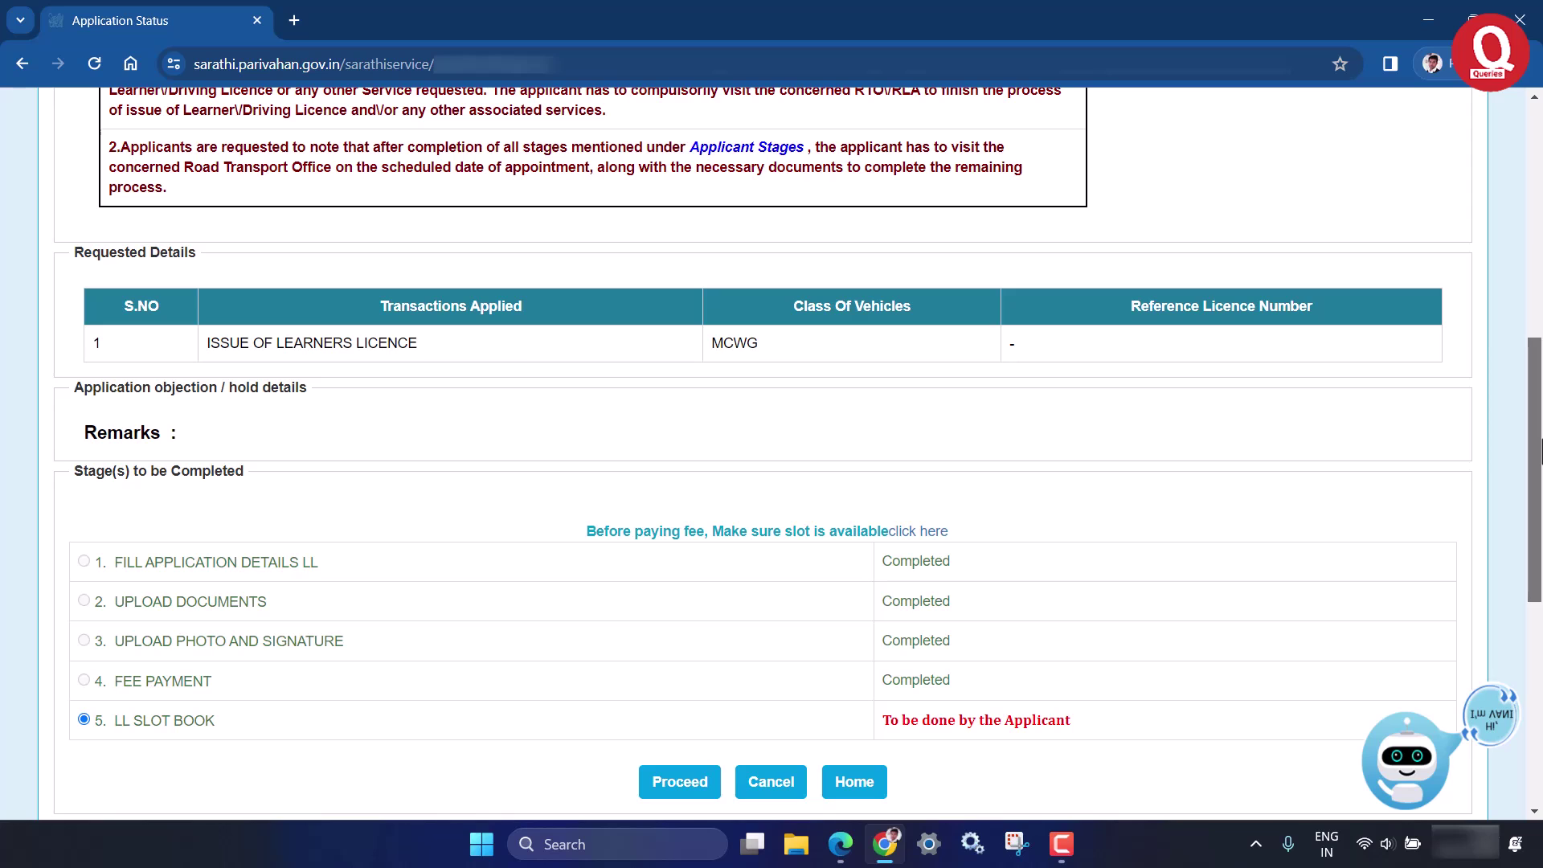
Proceed from the pending LL SLOT BOOK stage to the February 2024 slot calendar.
click(655, 796)
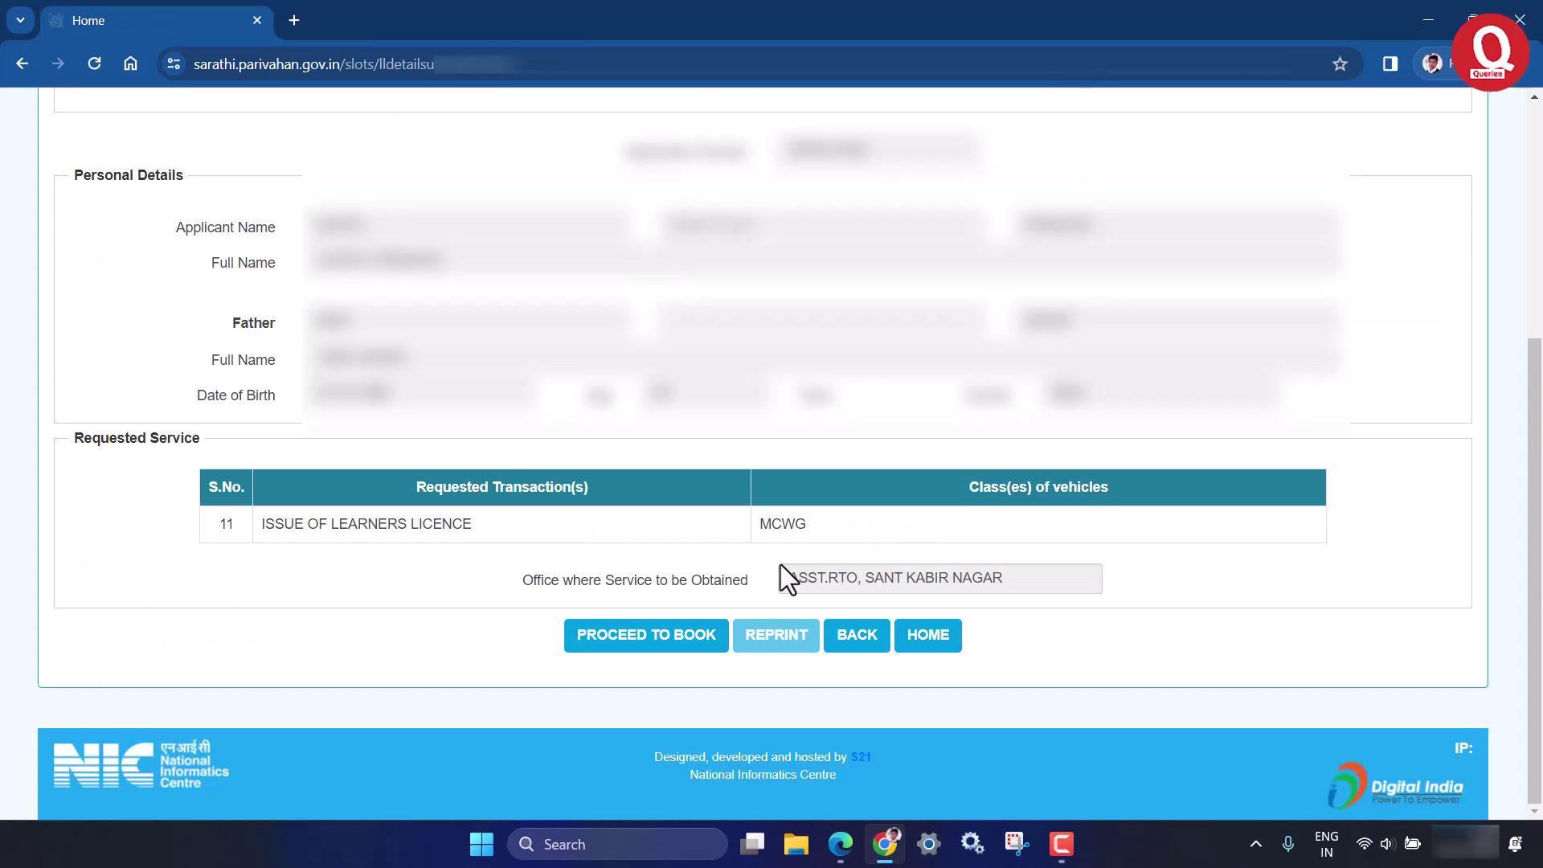
click(675, 634)
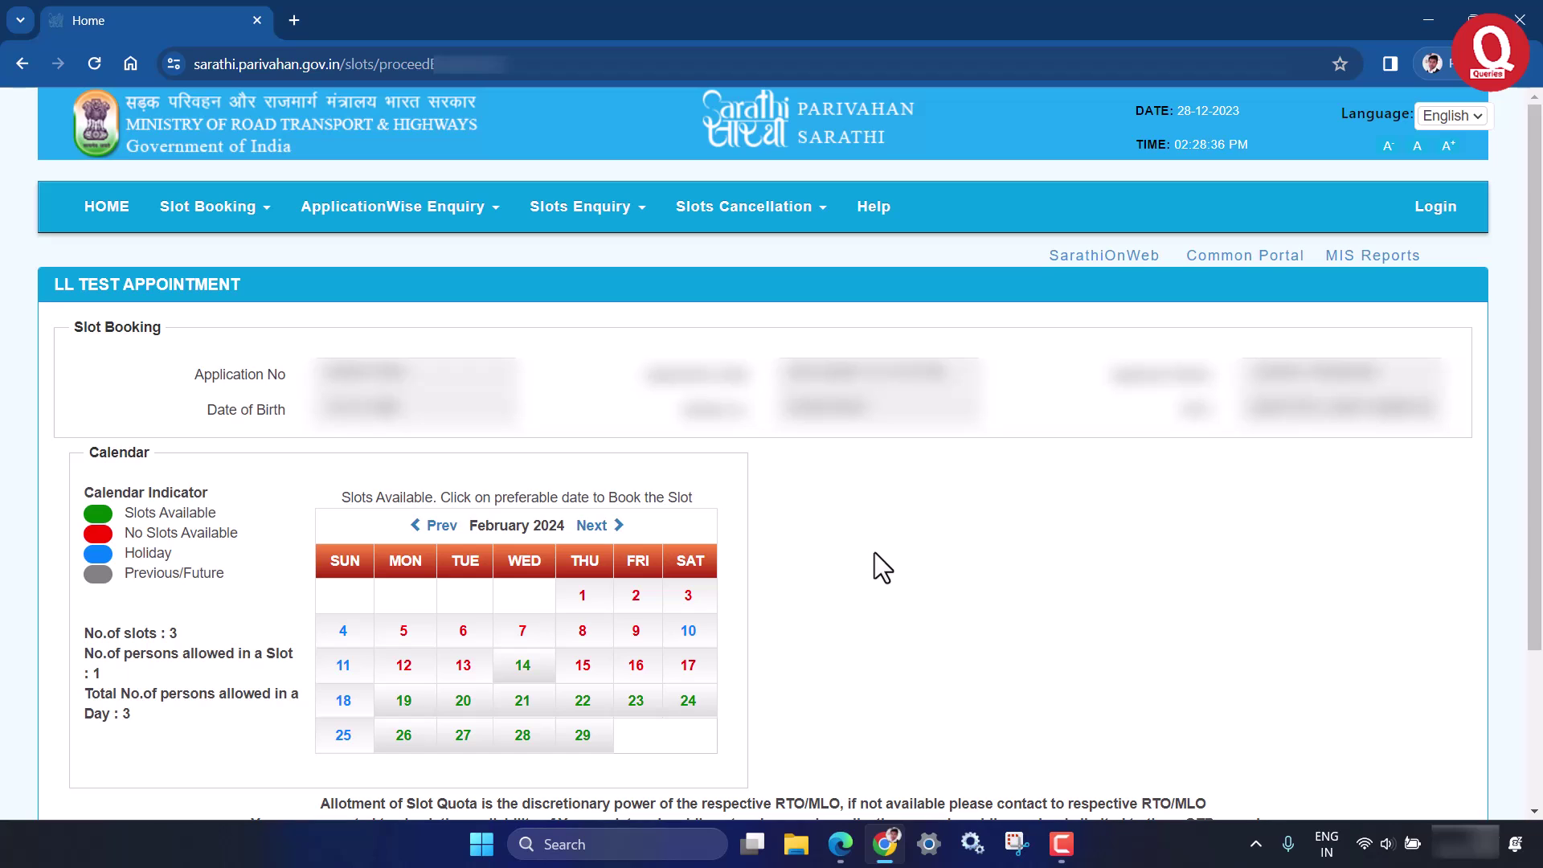
Book the LL test slot on 24-02-2024 at 12.30-14.30.
scroll(875, 553, down, 3)
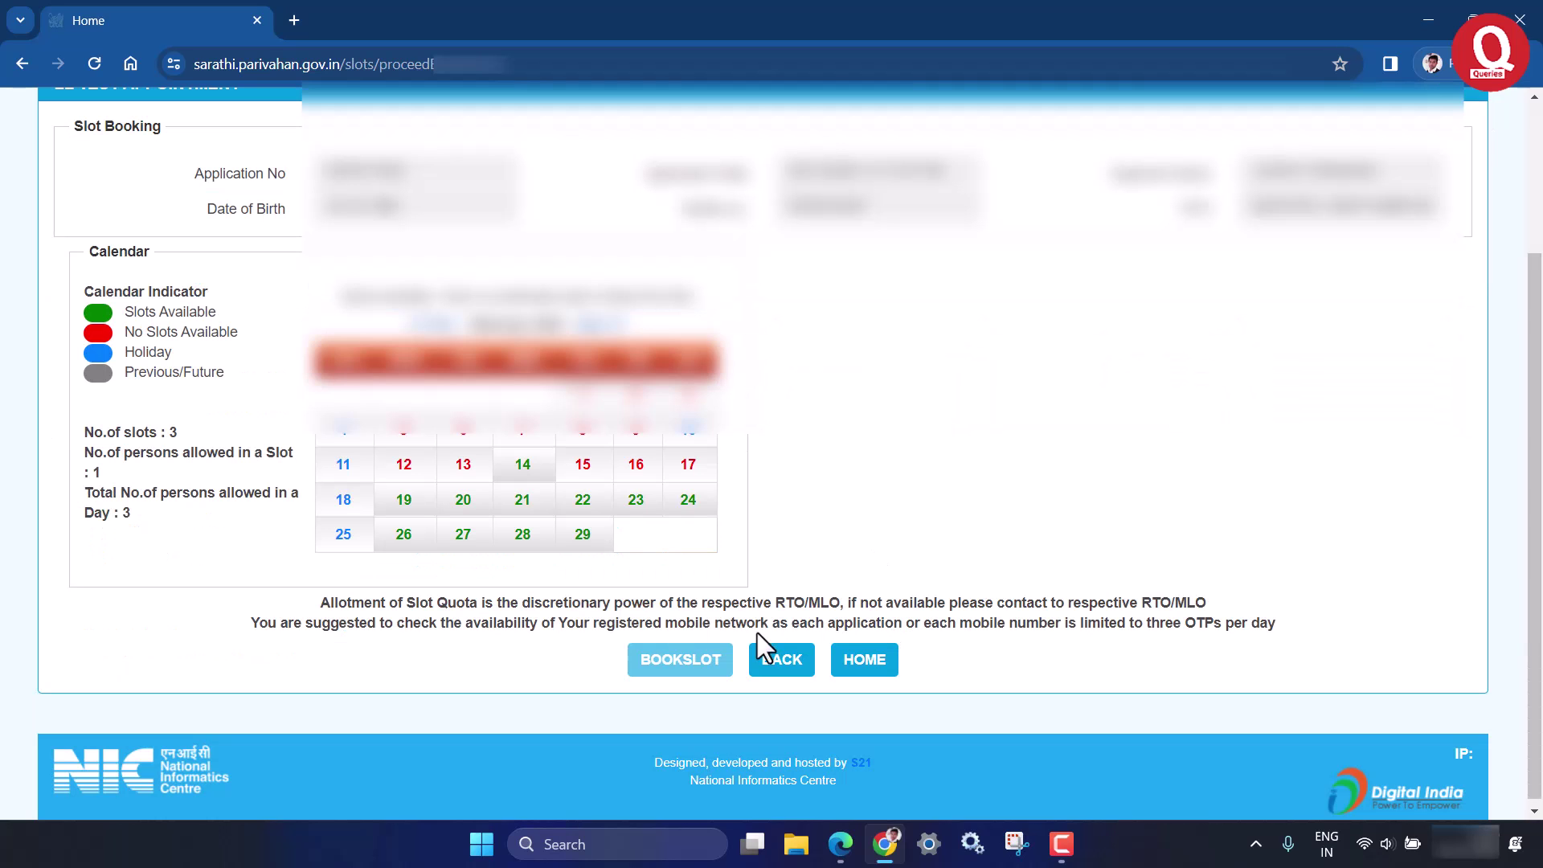
click(688, 498)
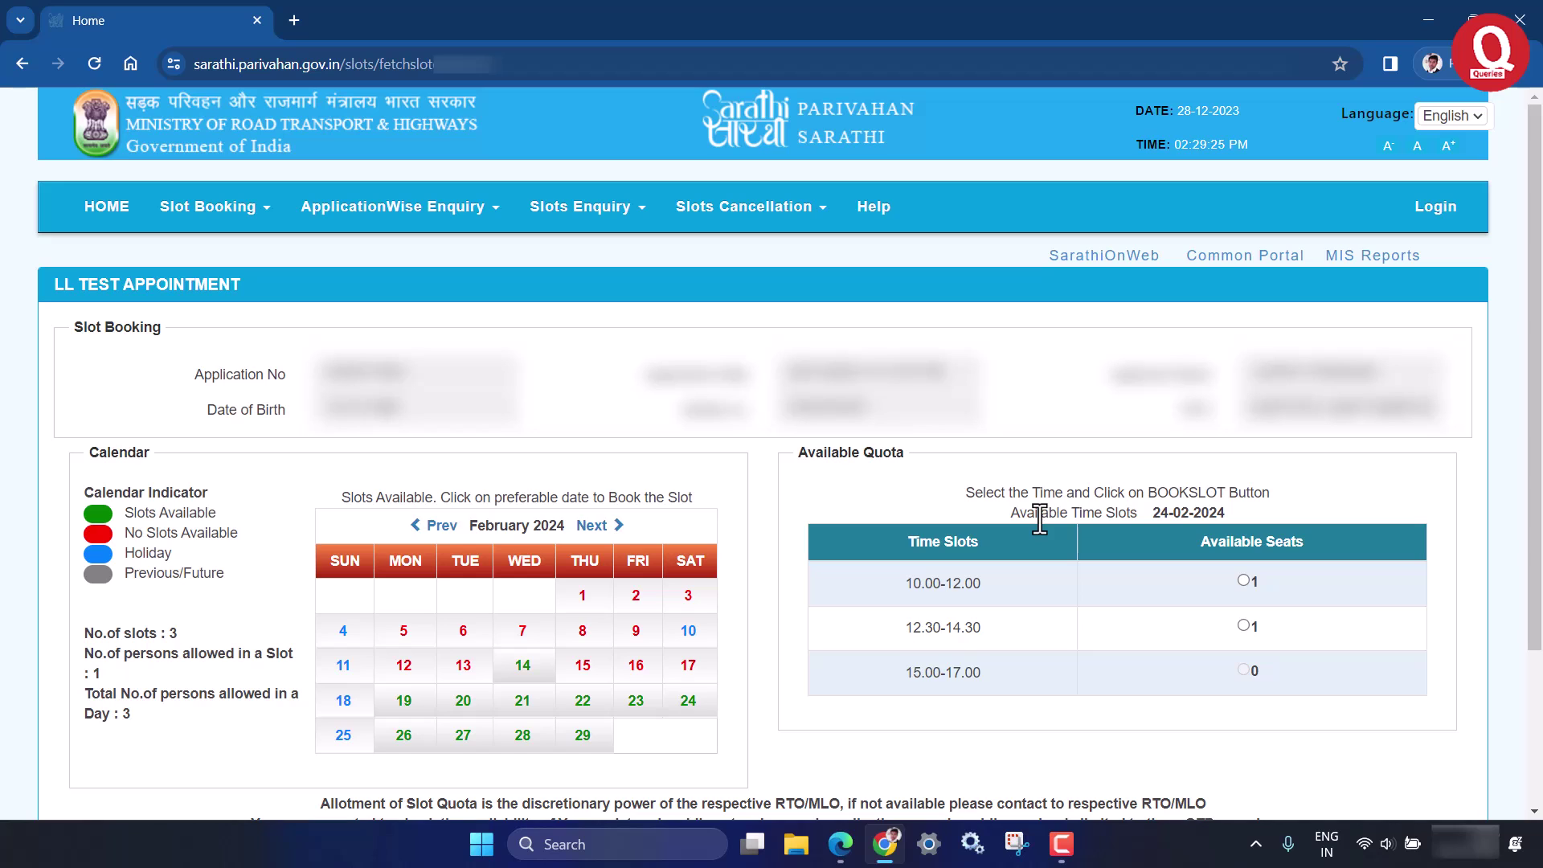
click(1243, 625)
scroll(1121, 638, down, 1)
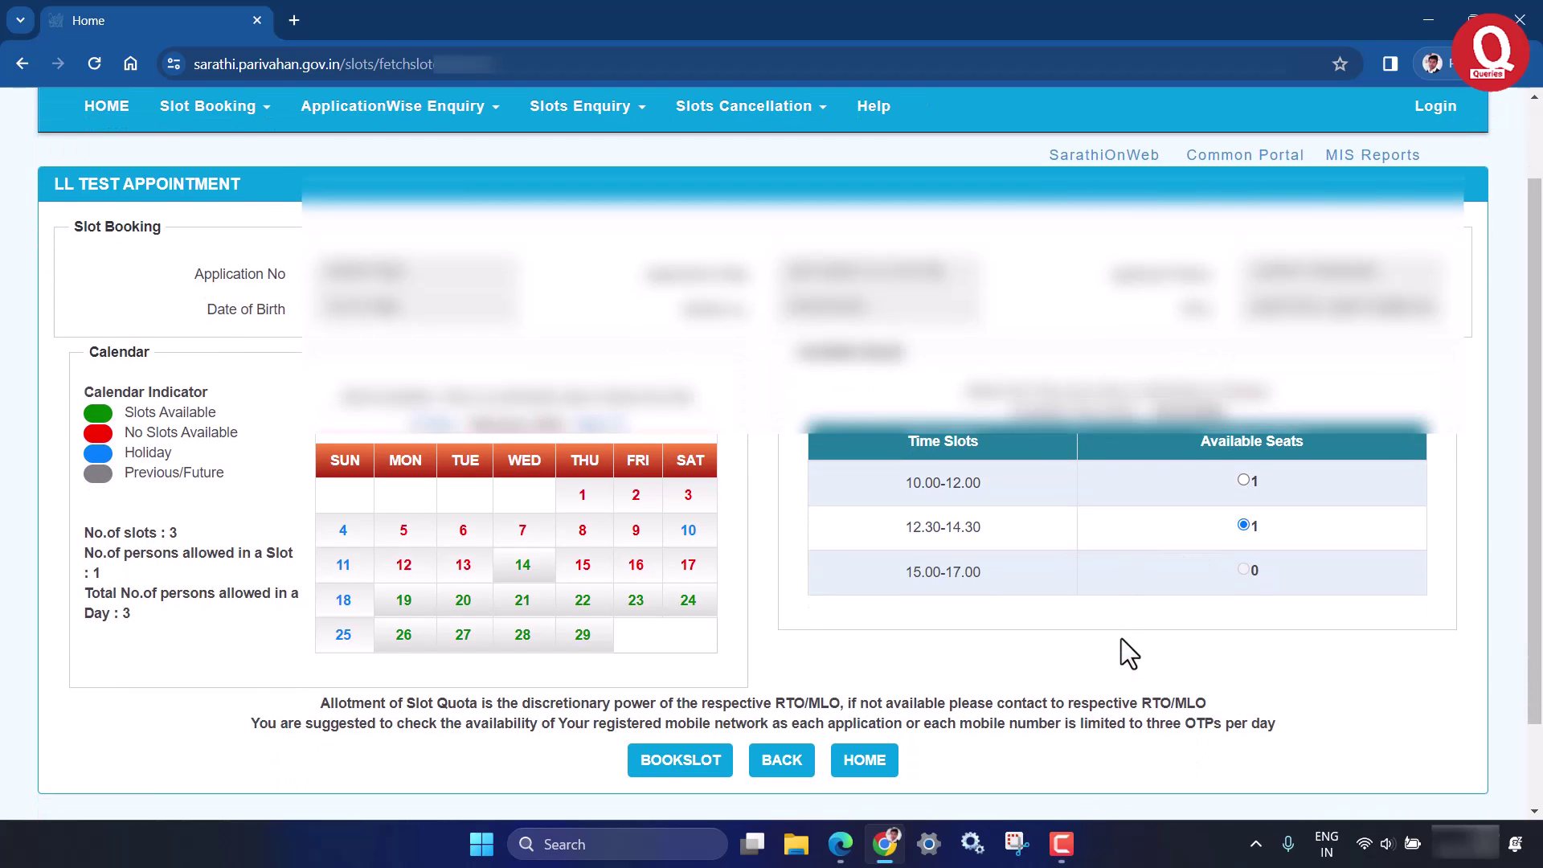
click(681, 767)
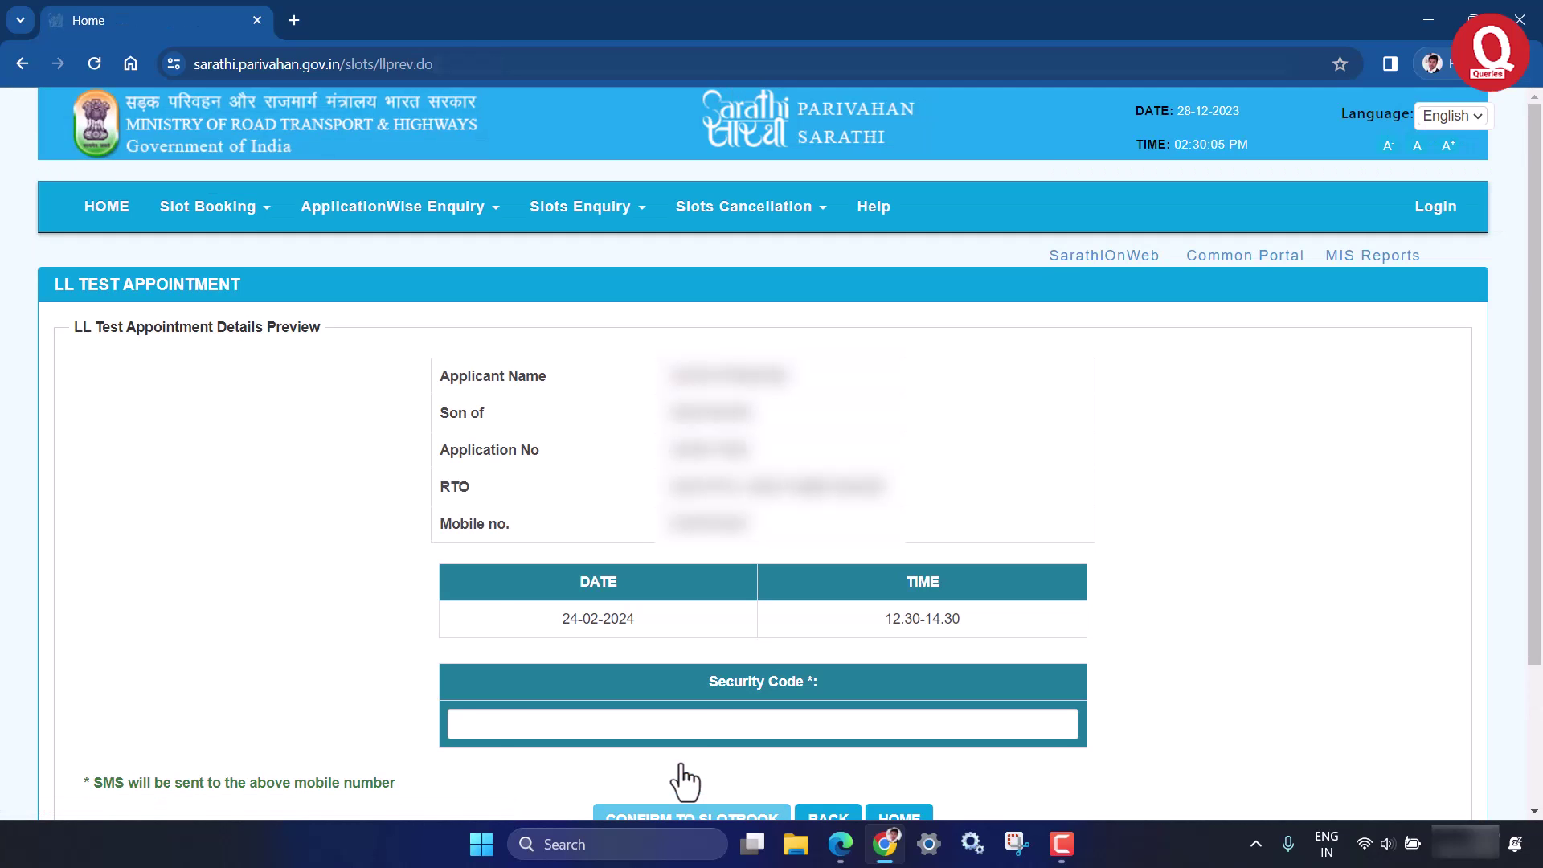
Enter the SMS security code on the appointment preview.
click(709, 723)
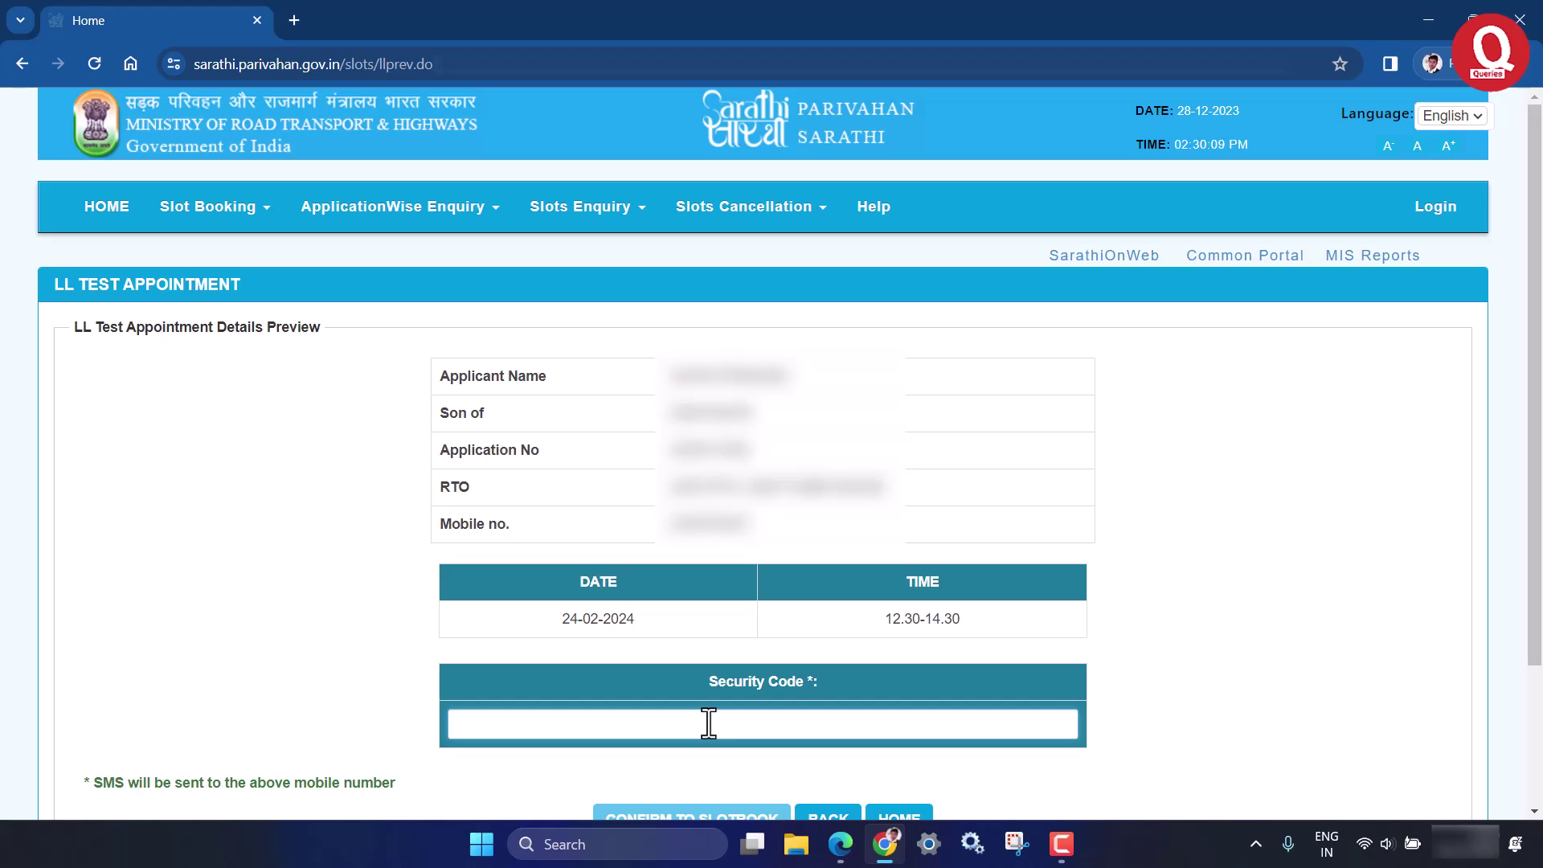
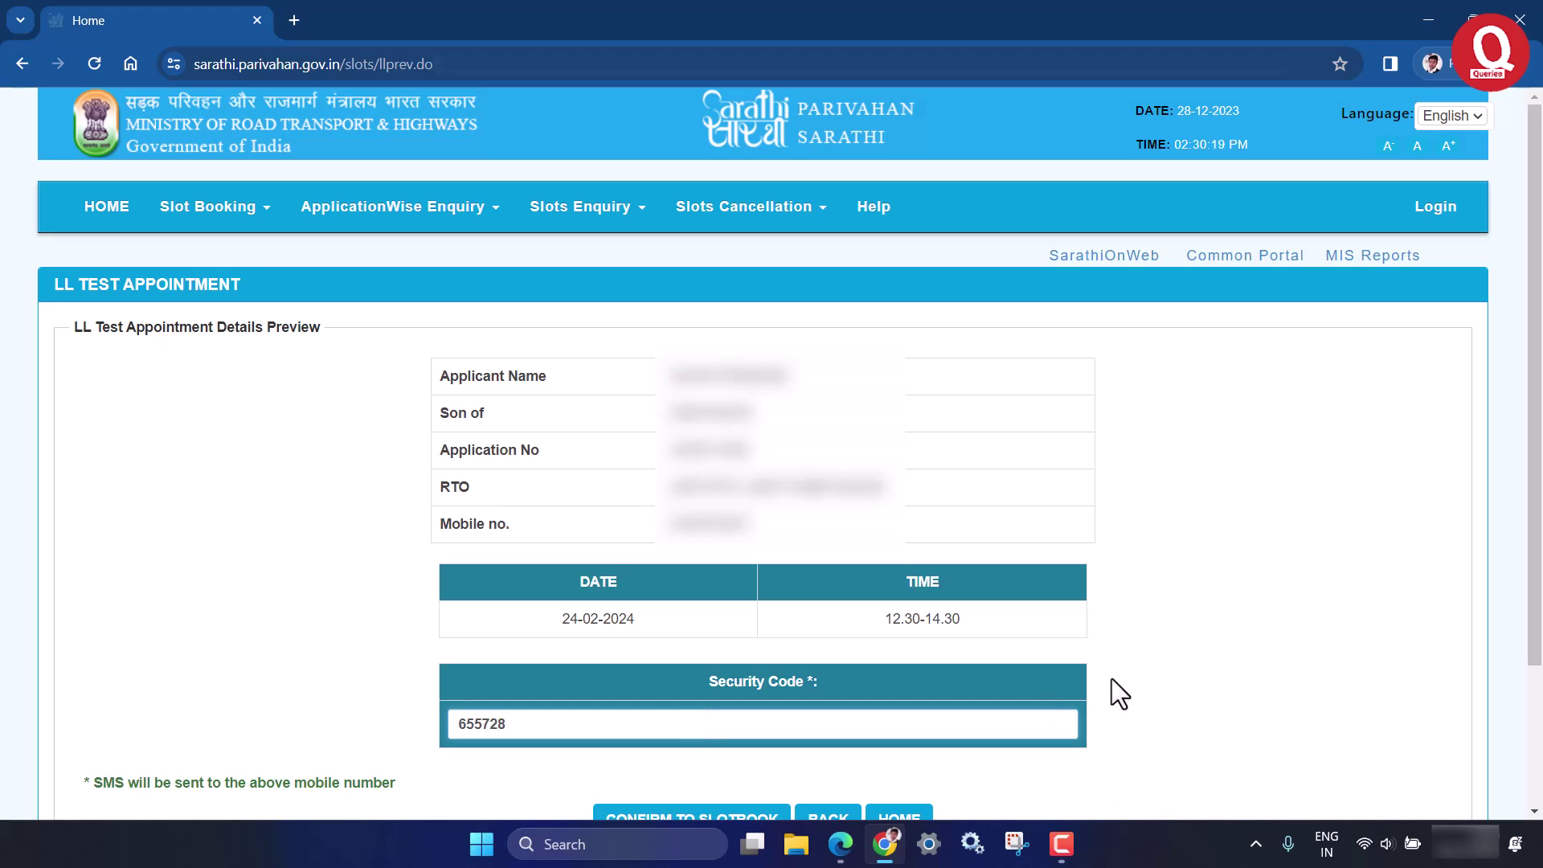
scroll(1183, 622, down, 1)
Confirm the slot booking and move on from the appointment letter to Application Status.
click(717, 727)
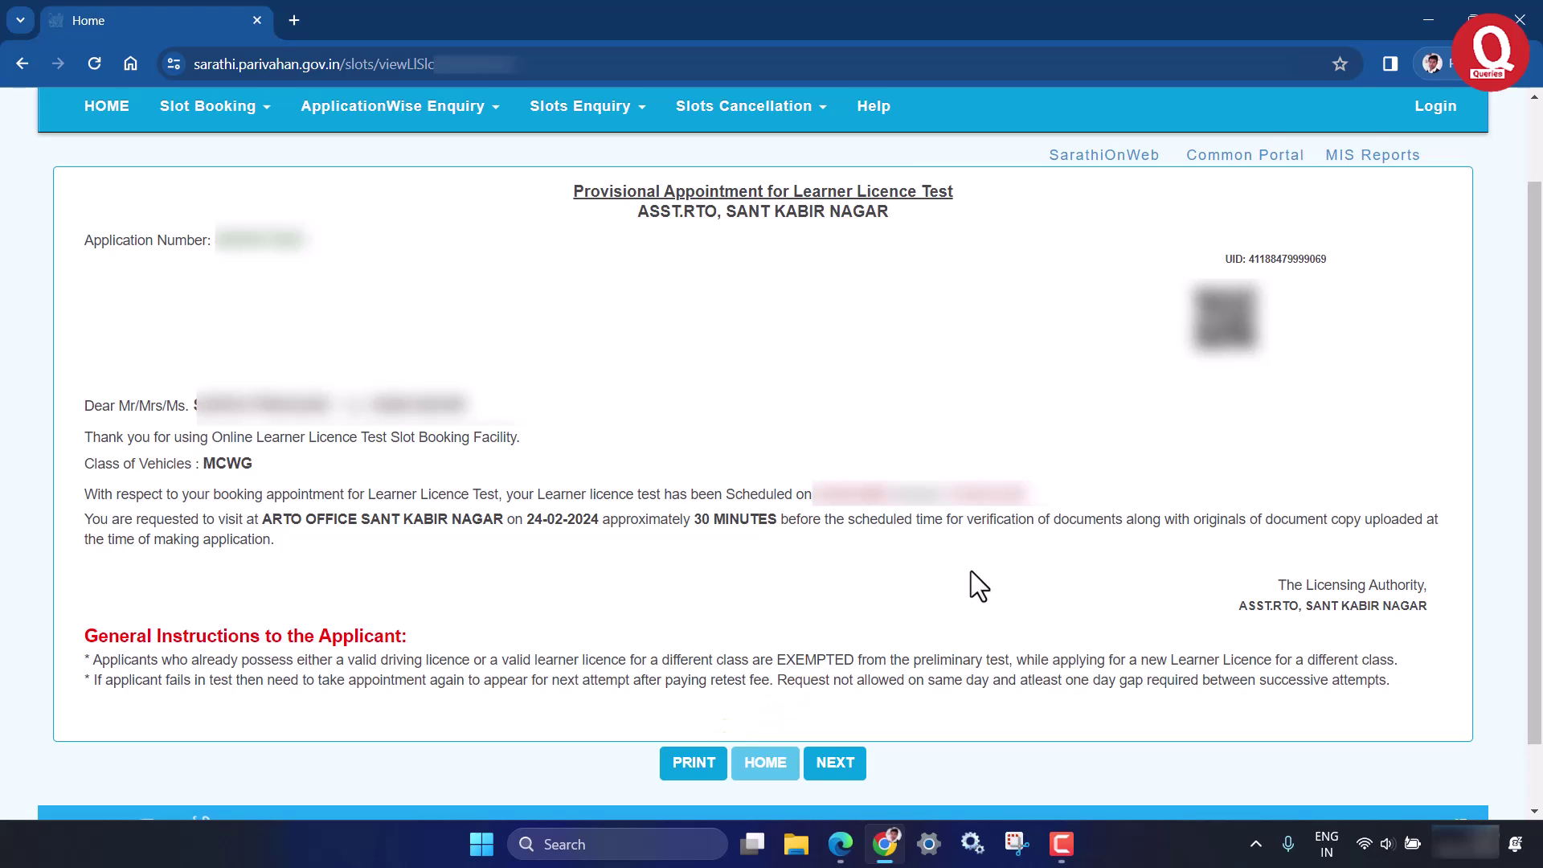
click(836, 756)
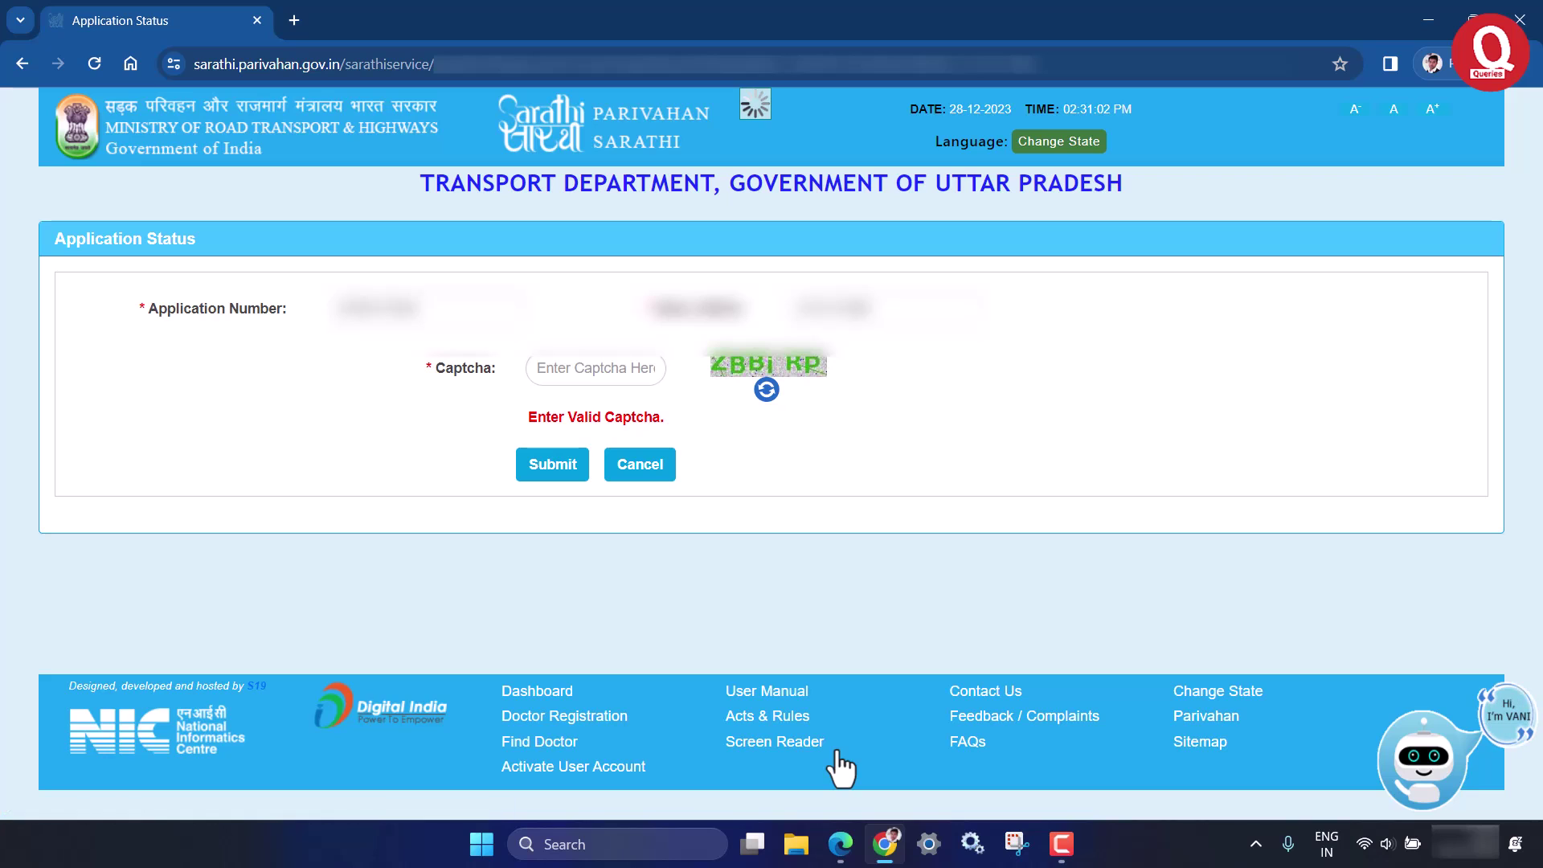
Submit the captcha, check LL SLOT BOOK is Completed, and open the Road Safety Tutorial link.
text(ZBBiRP)
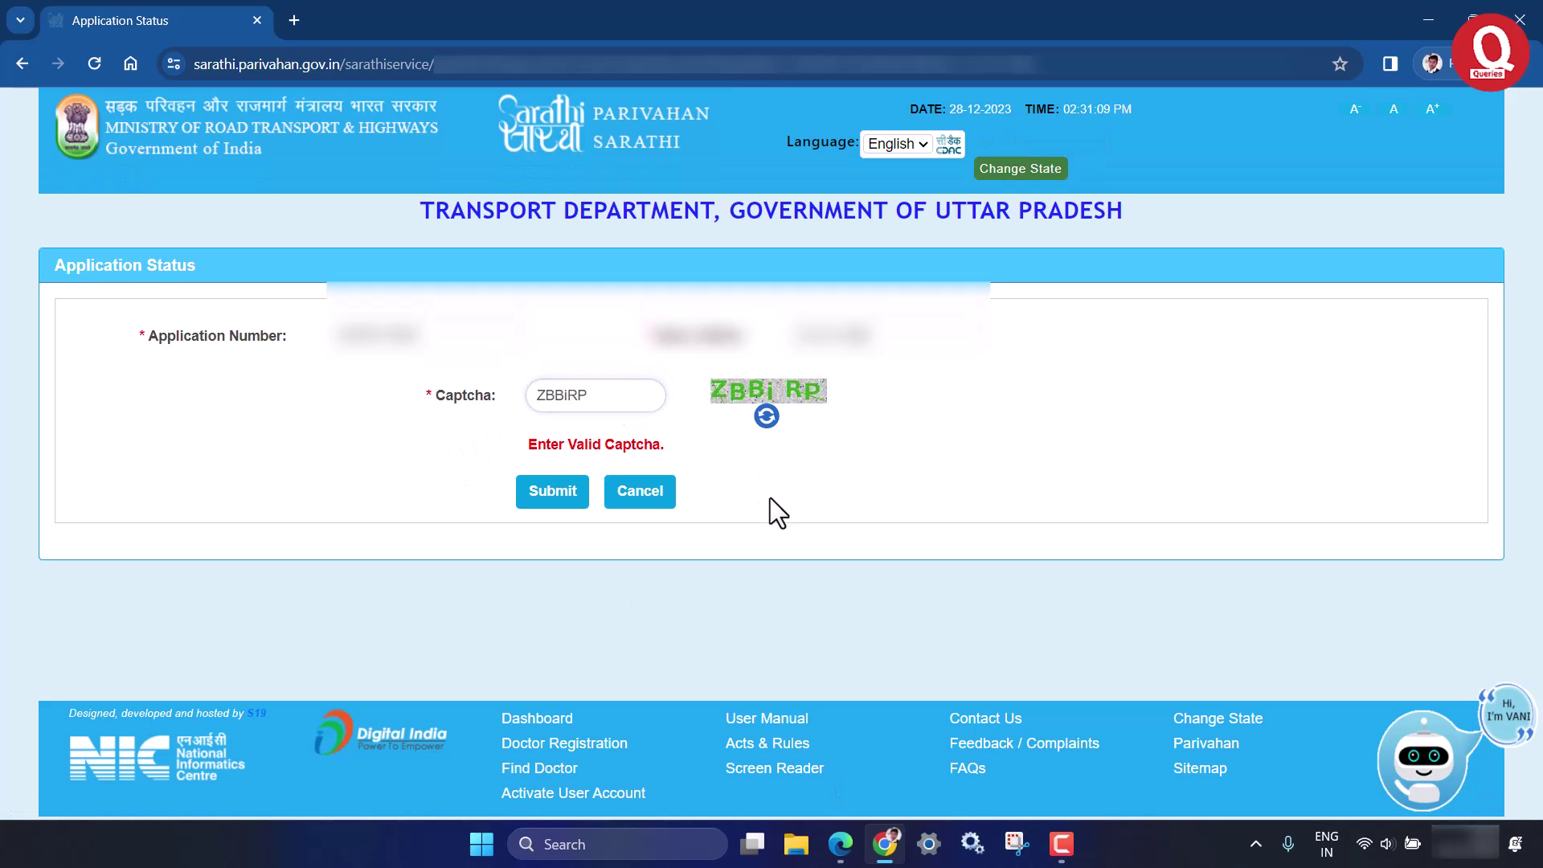
click(537, 499)
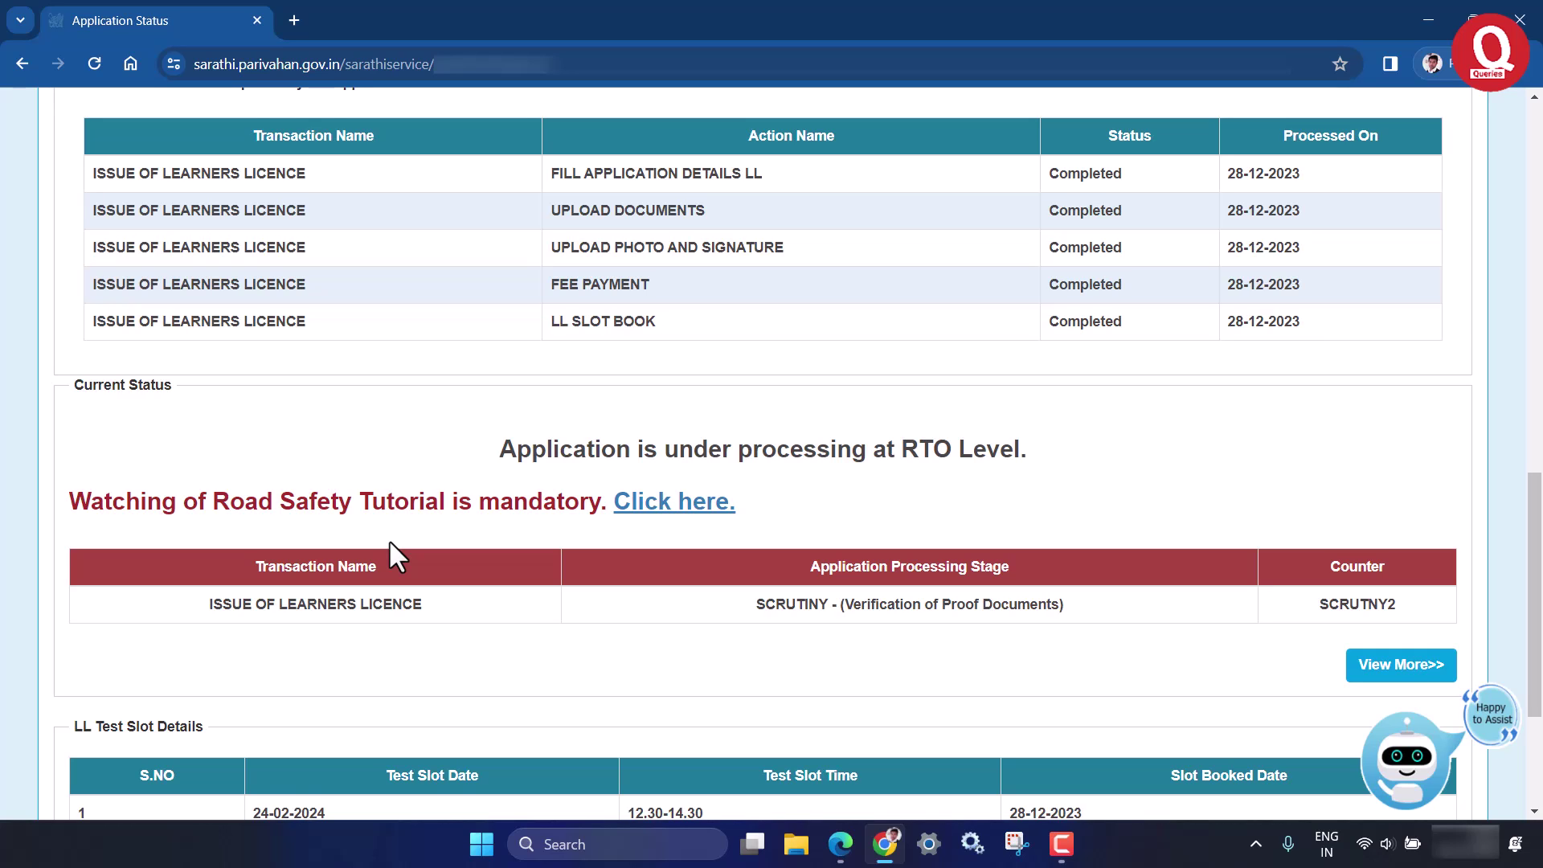
scroll(389, 538, down, 2)
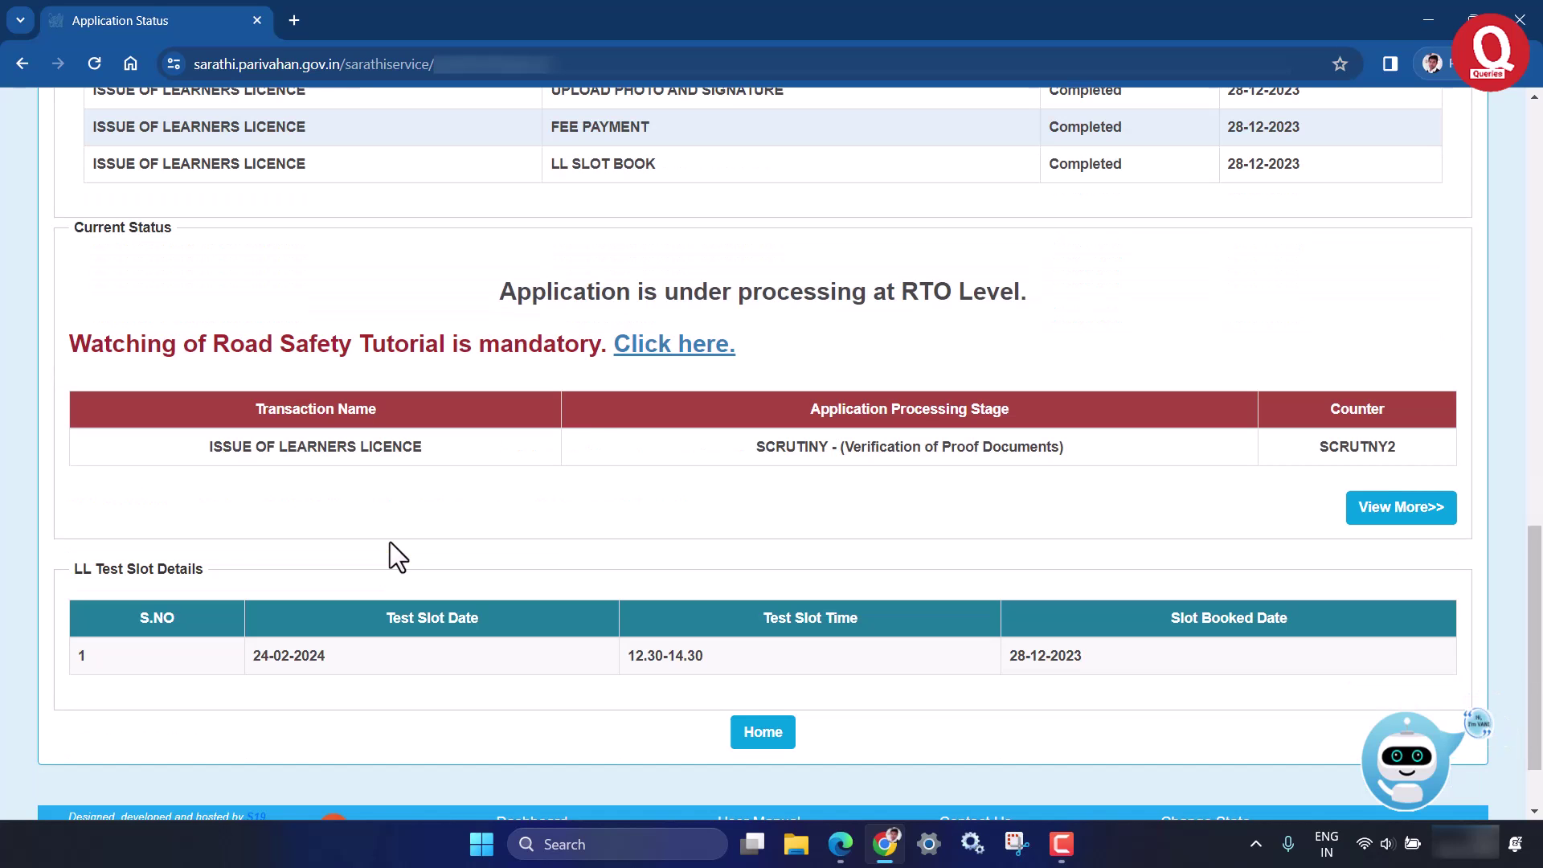
click(653, 343)
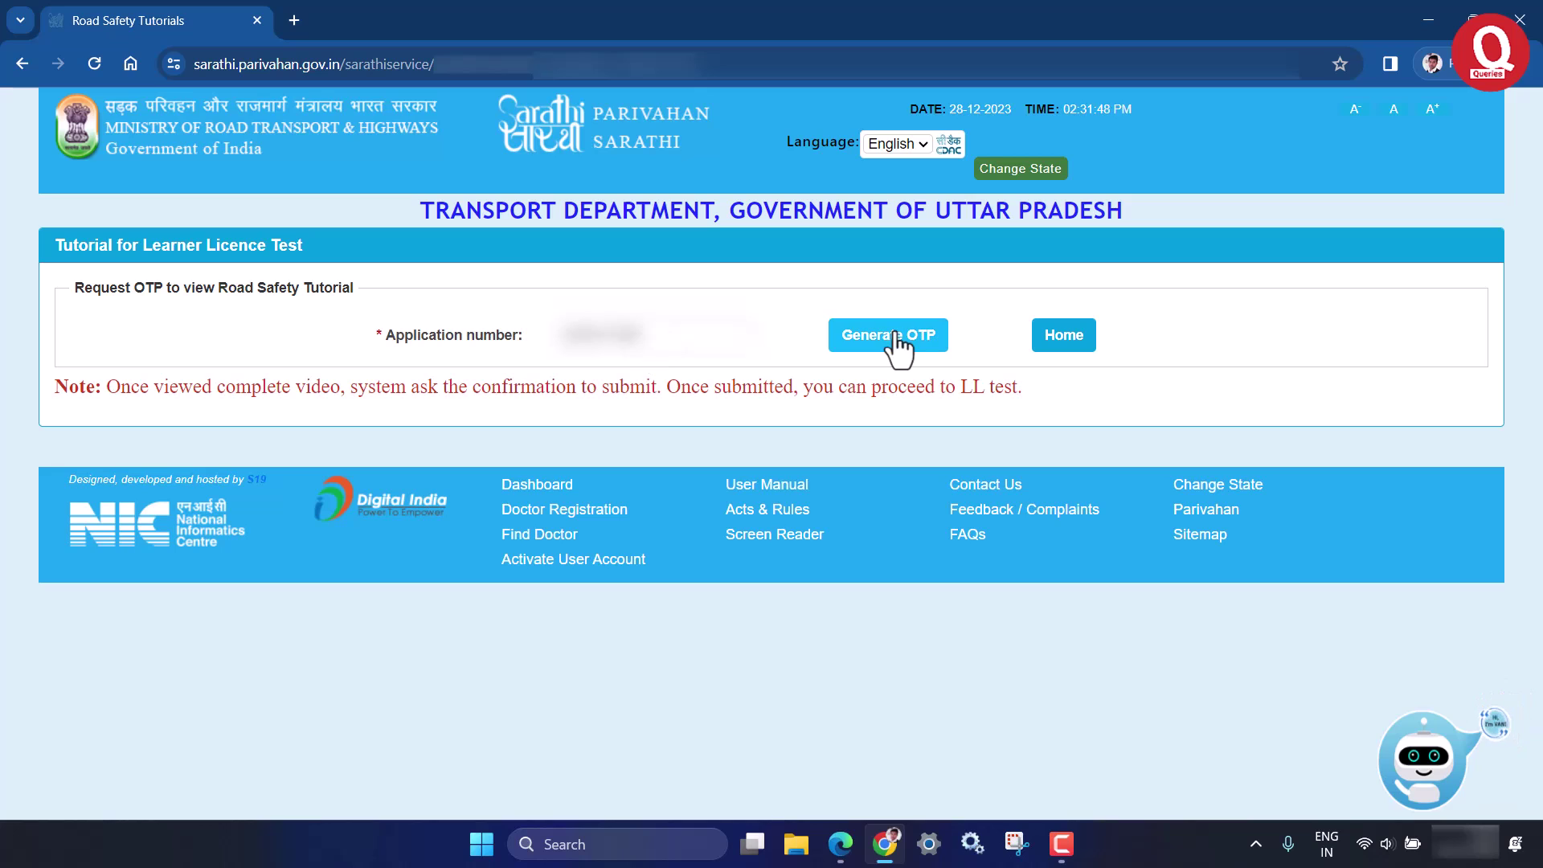
Generate and enter the tutorial OTP, keeping Hindi as the language, to unlock the videos.
click(888, 335)
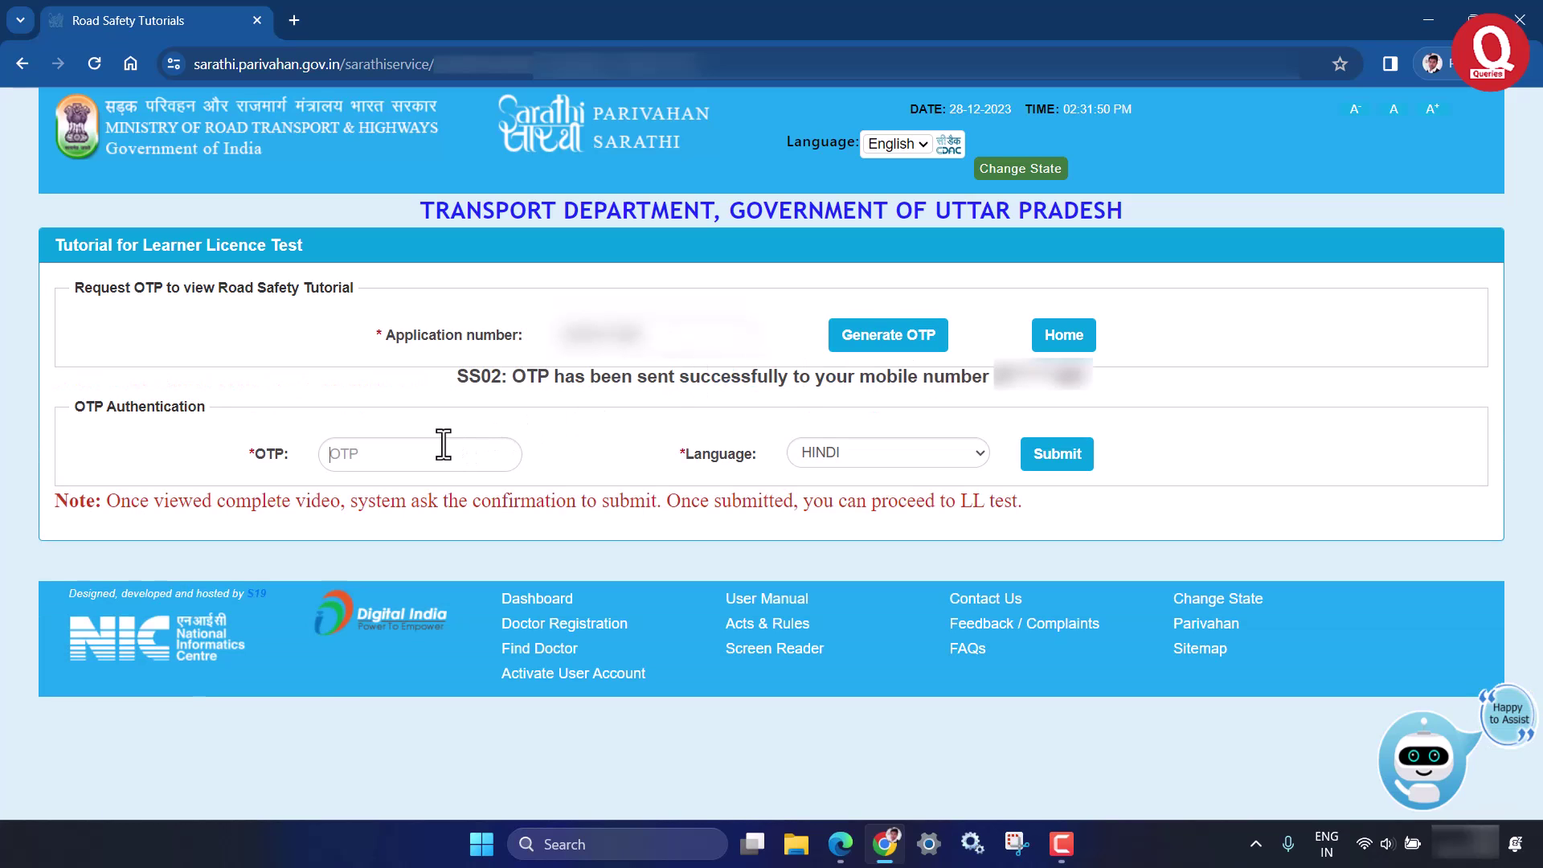
click(442, 444)
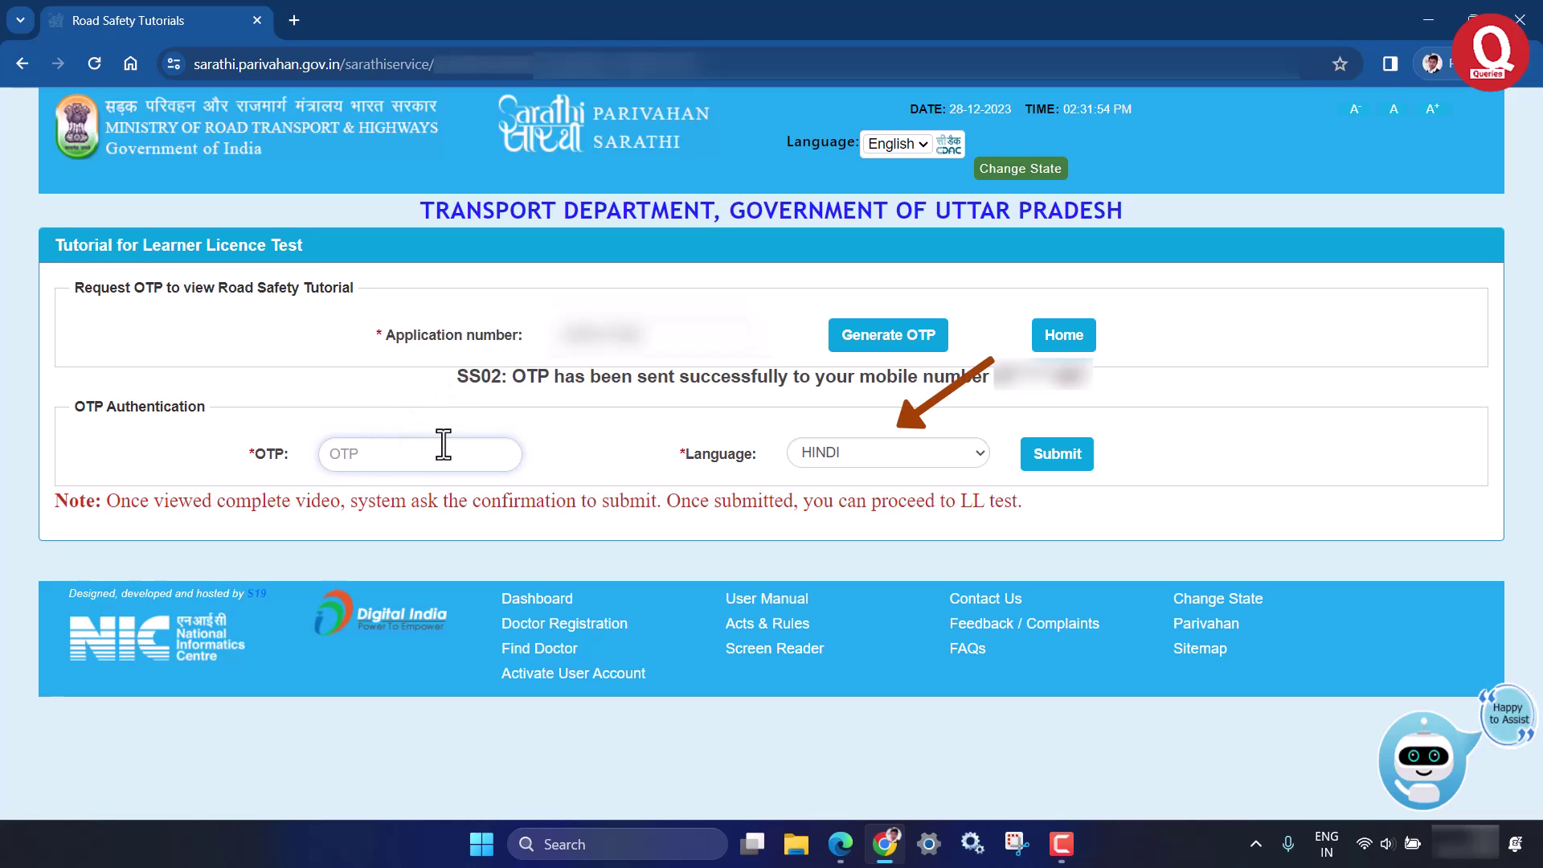
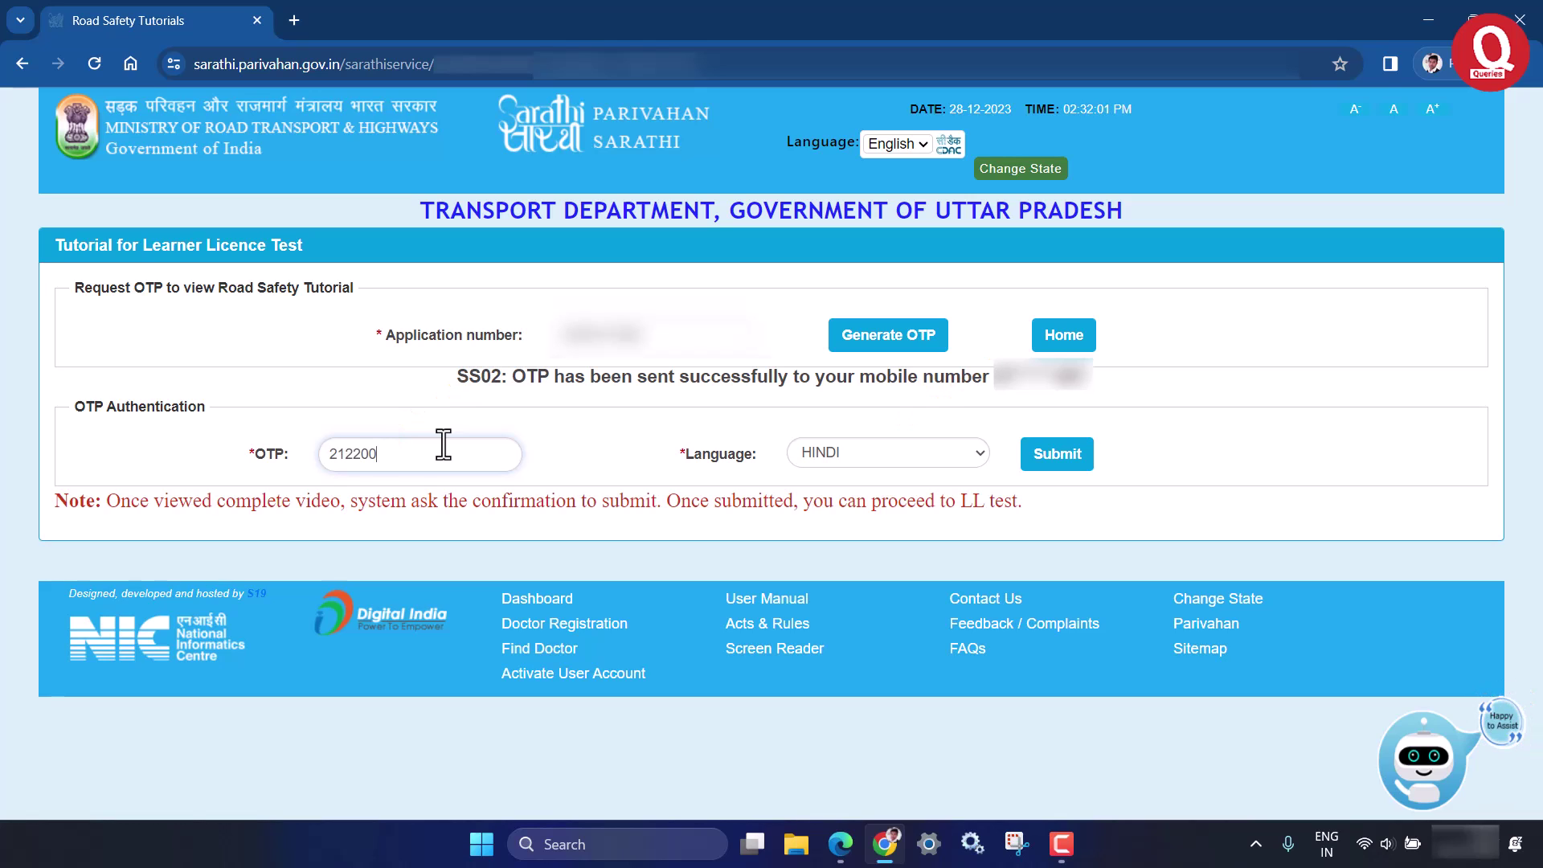
click(1063, 456)
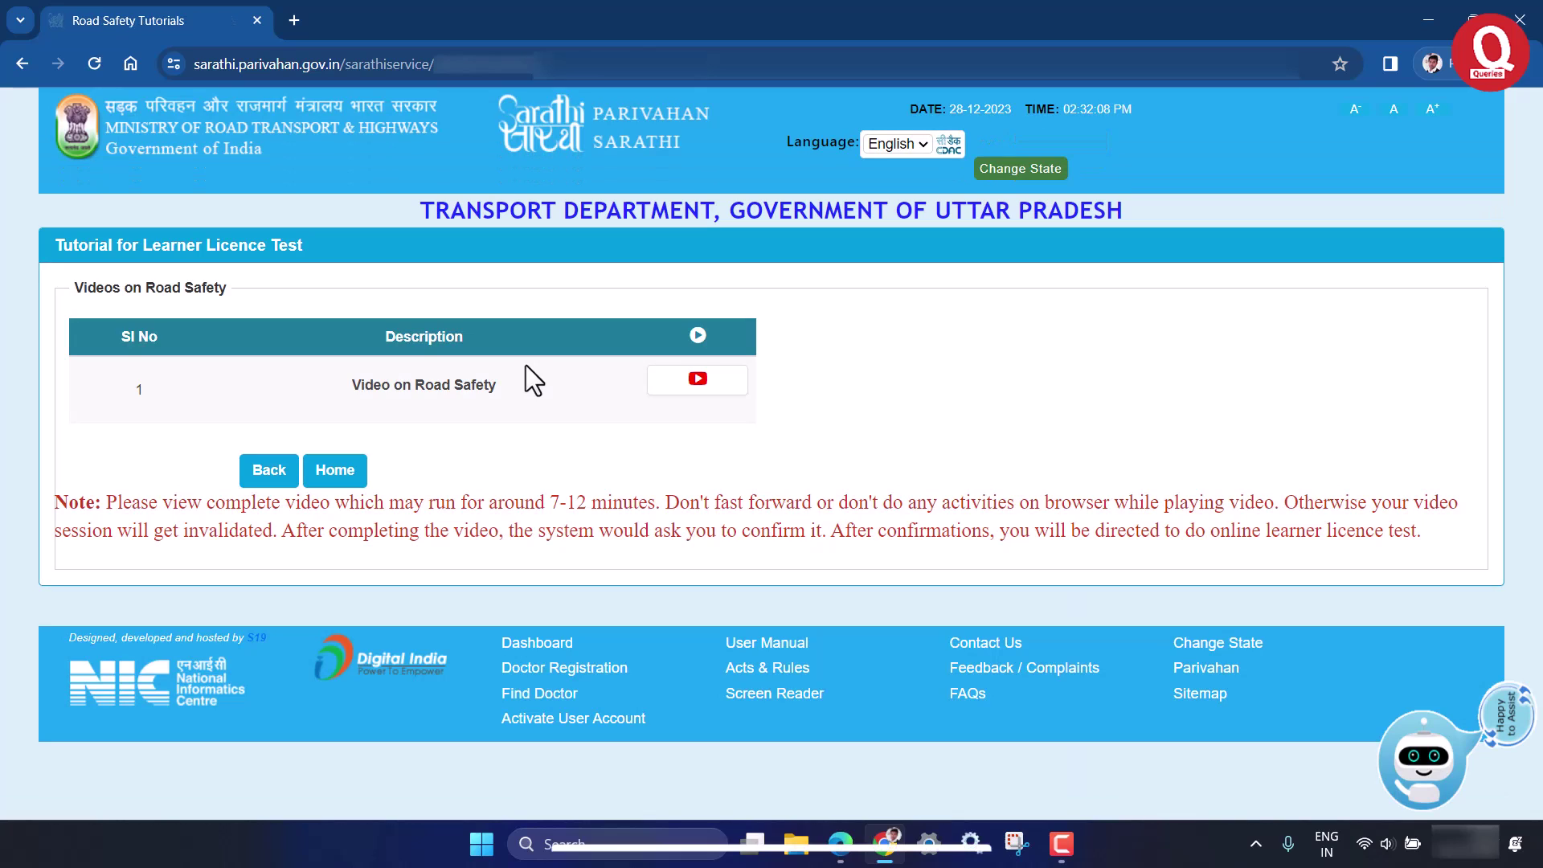
Play the Video on Road Safety full screen through to the end.
click(698, 379)
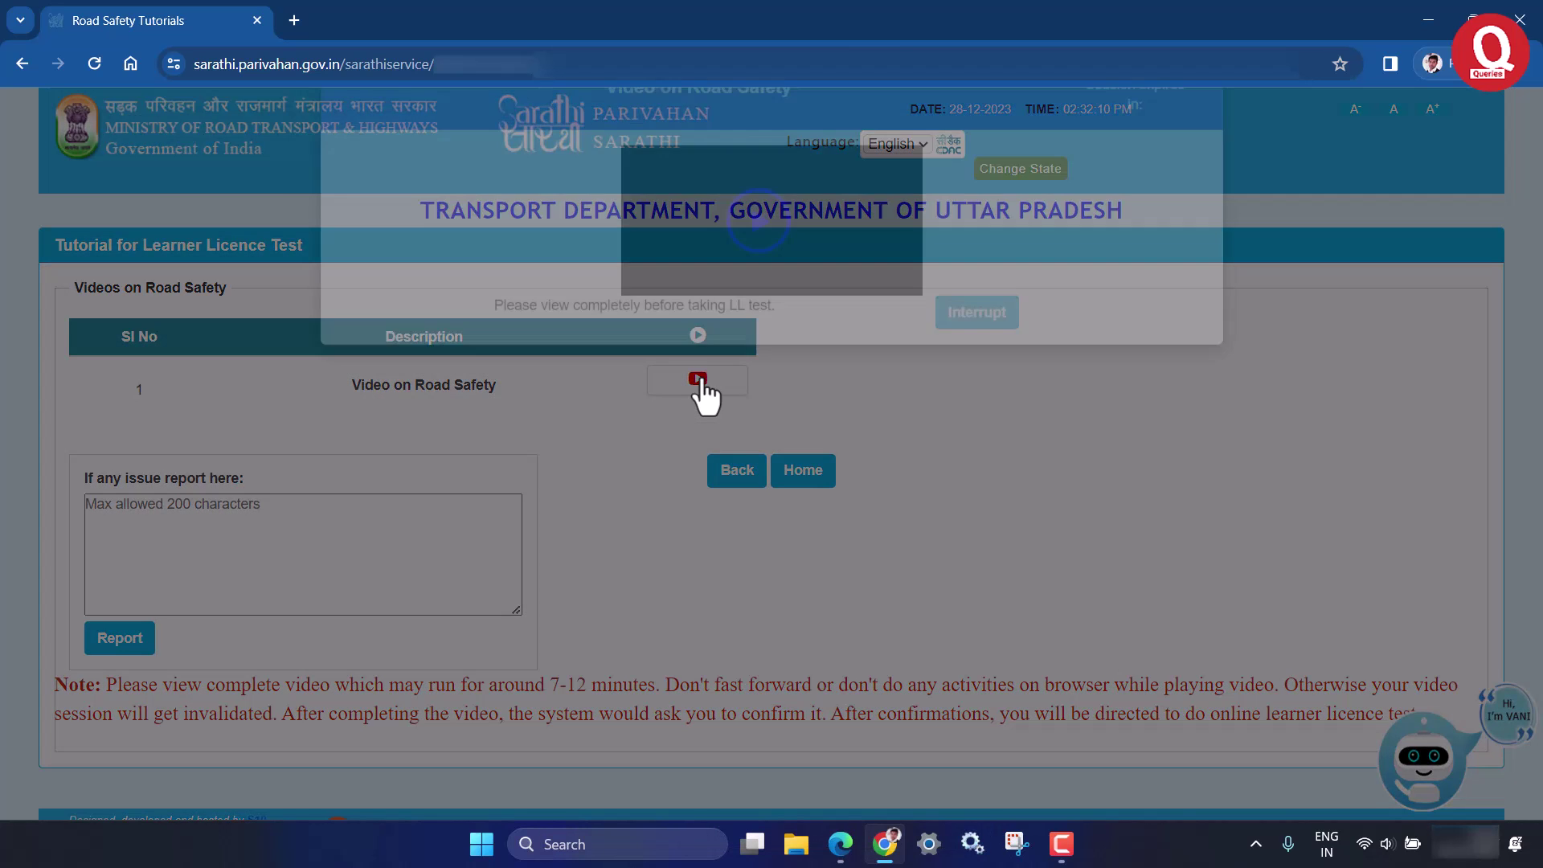
click(759, 279)
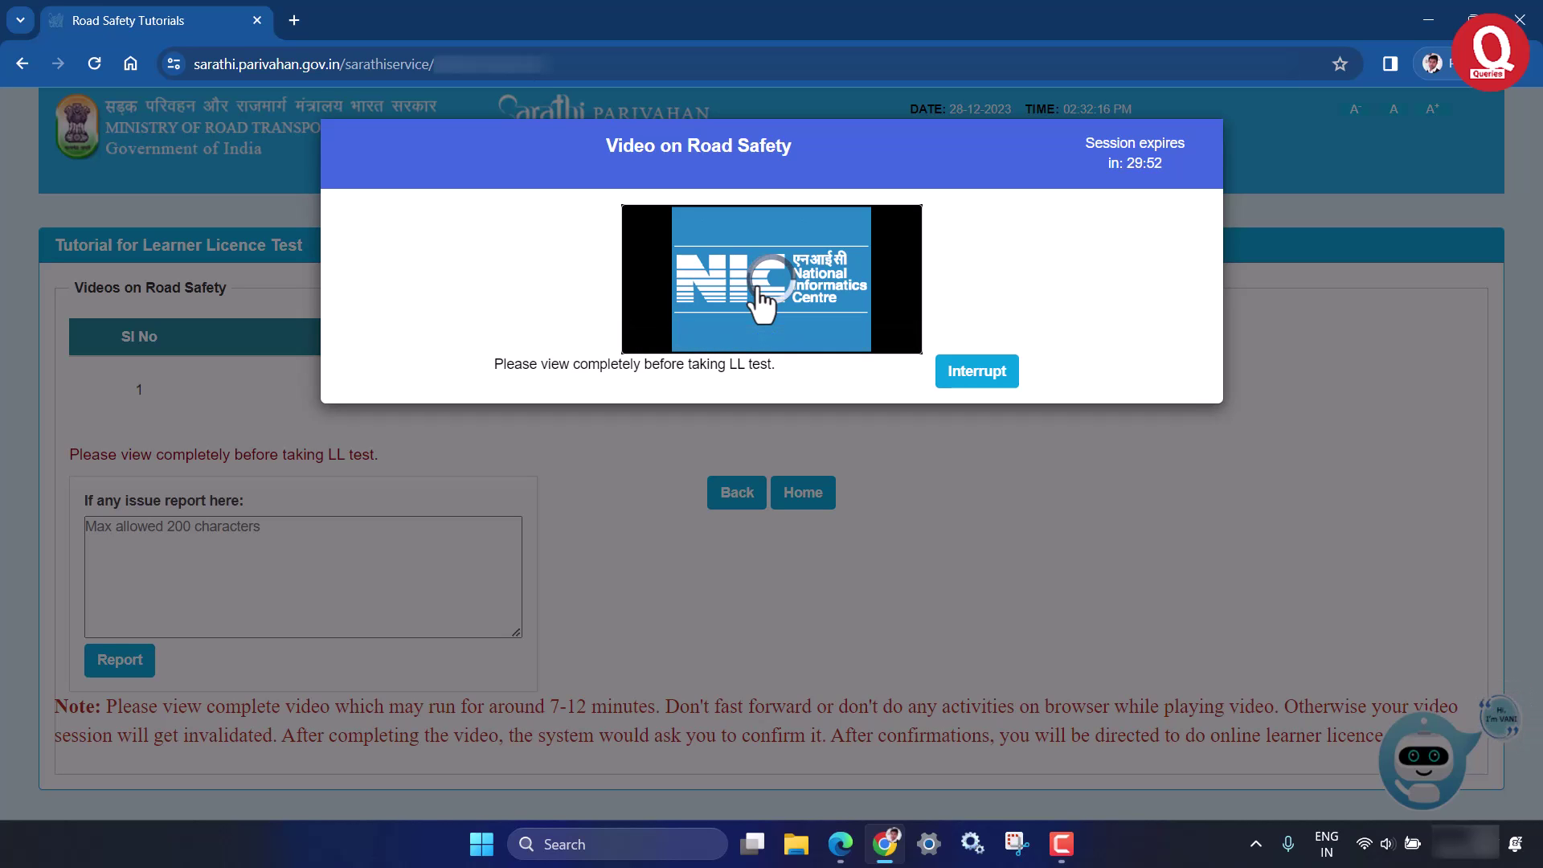
double_click(762, 304)
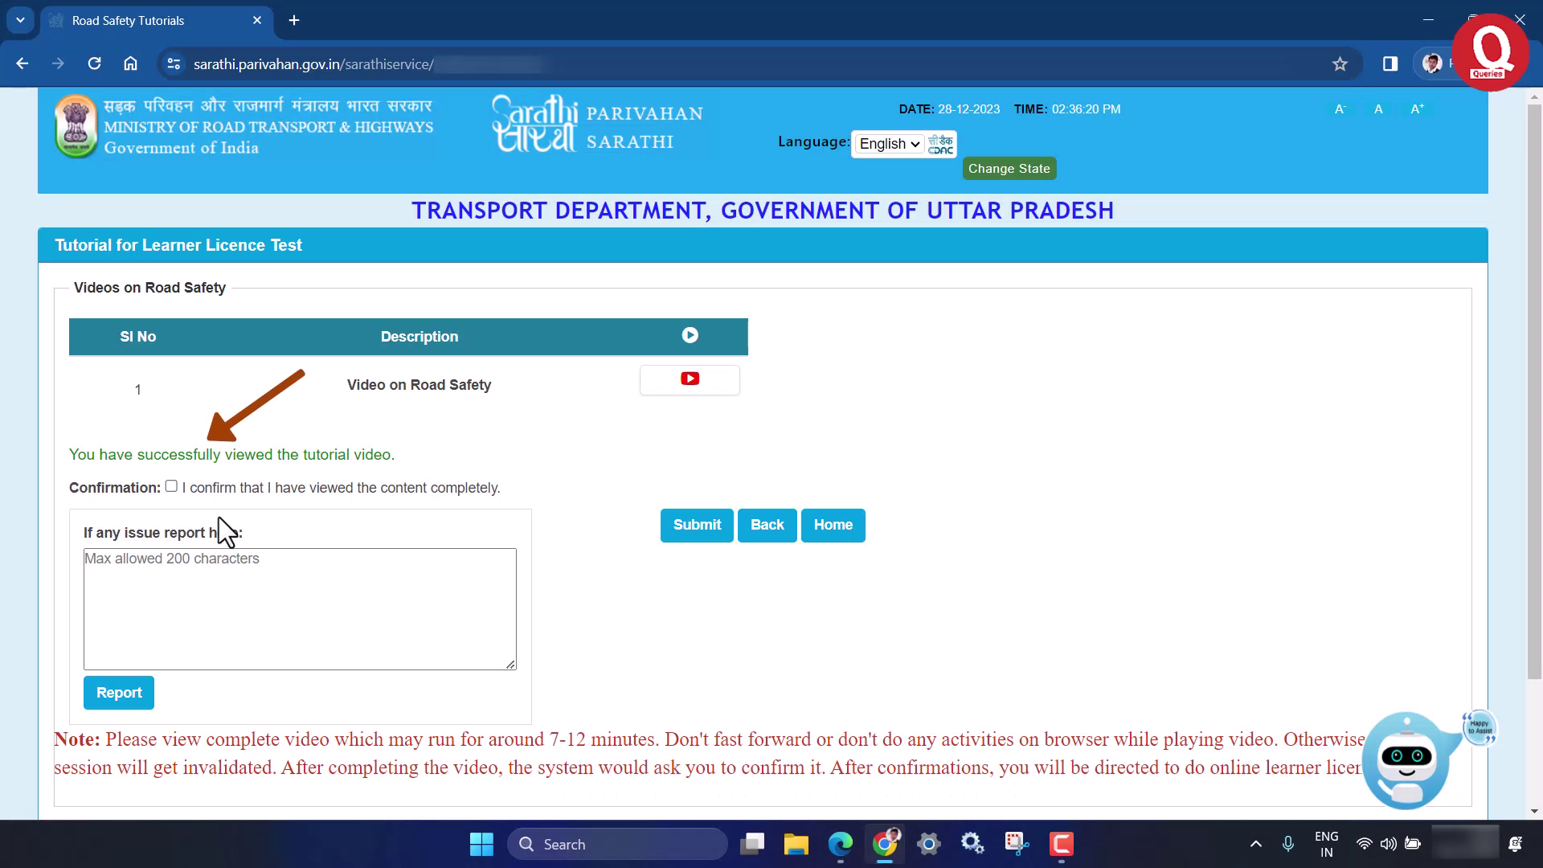
Tick the complete-viewing confirmation and submit it.
click(170, 485)
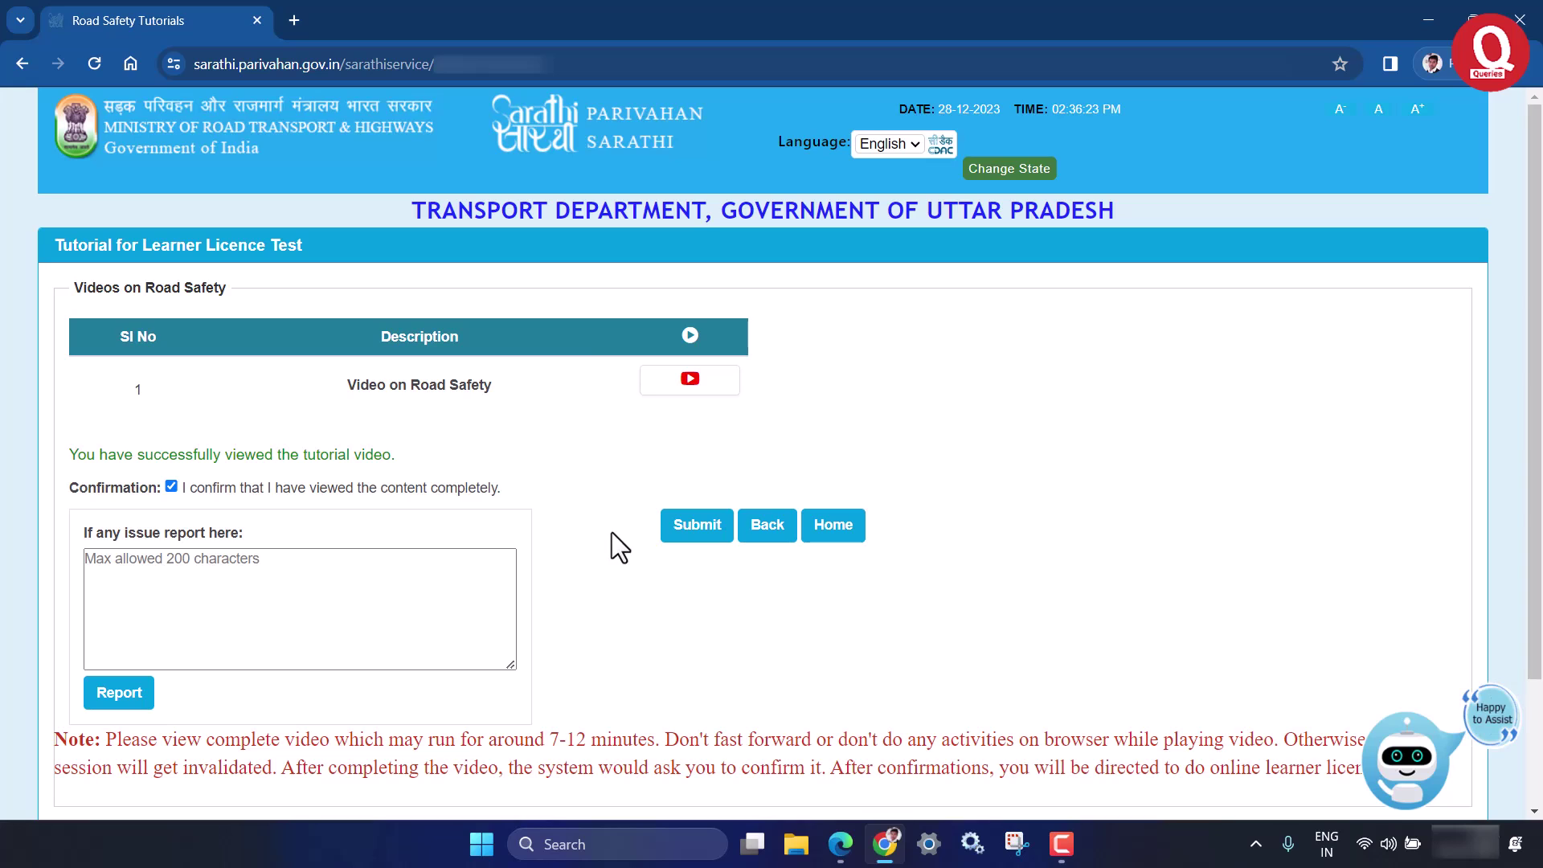
click(697, 527)
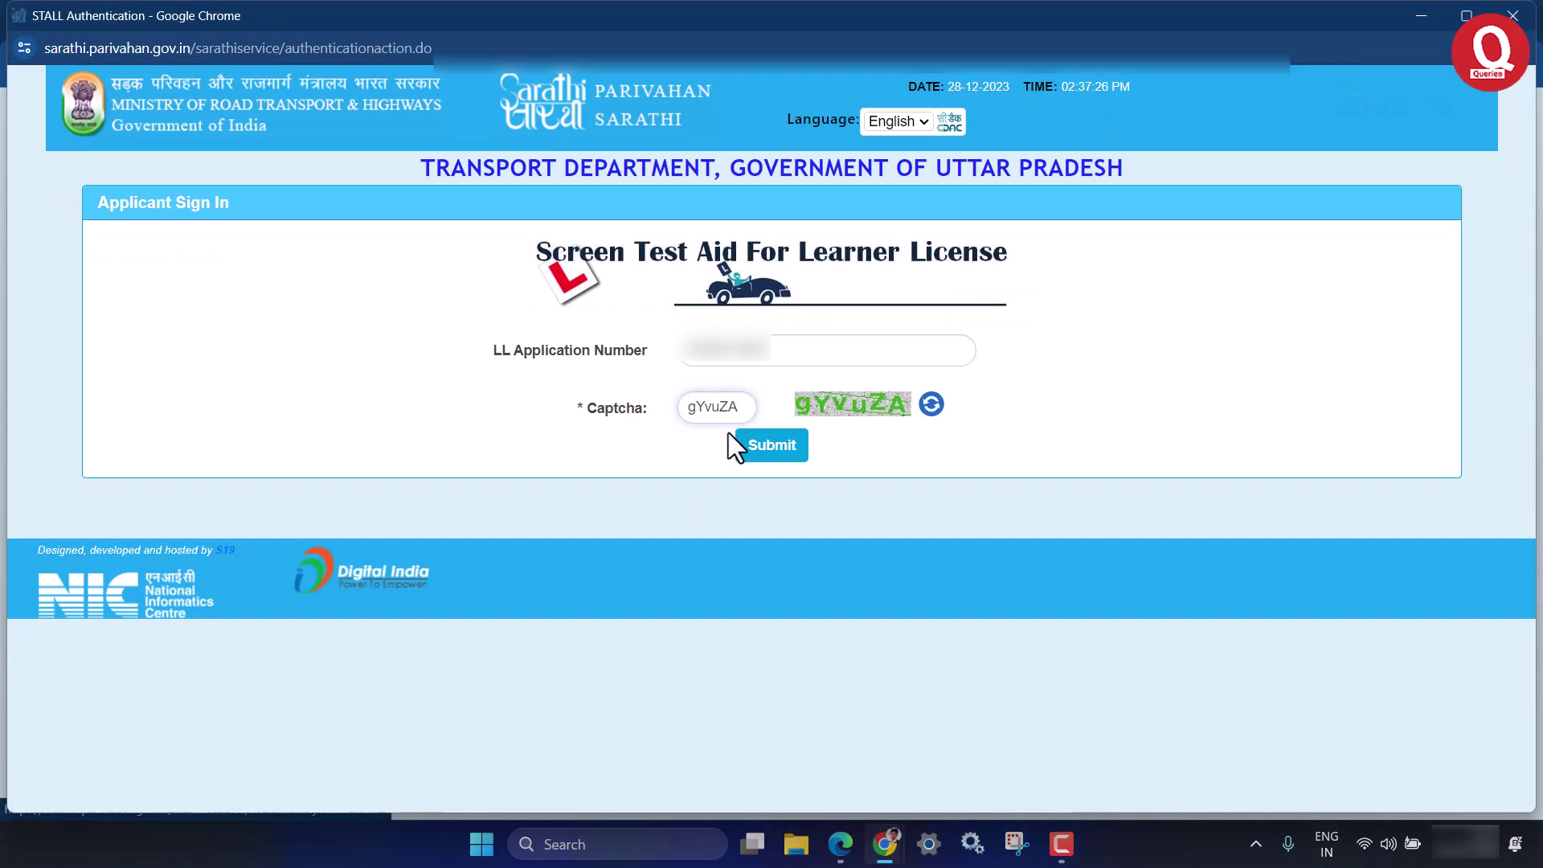
Submit the STALL sign-in for the learner licence test, which reports the exam is not scheduled.
click(765, 447)
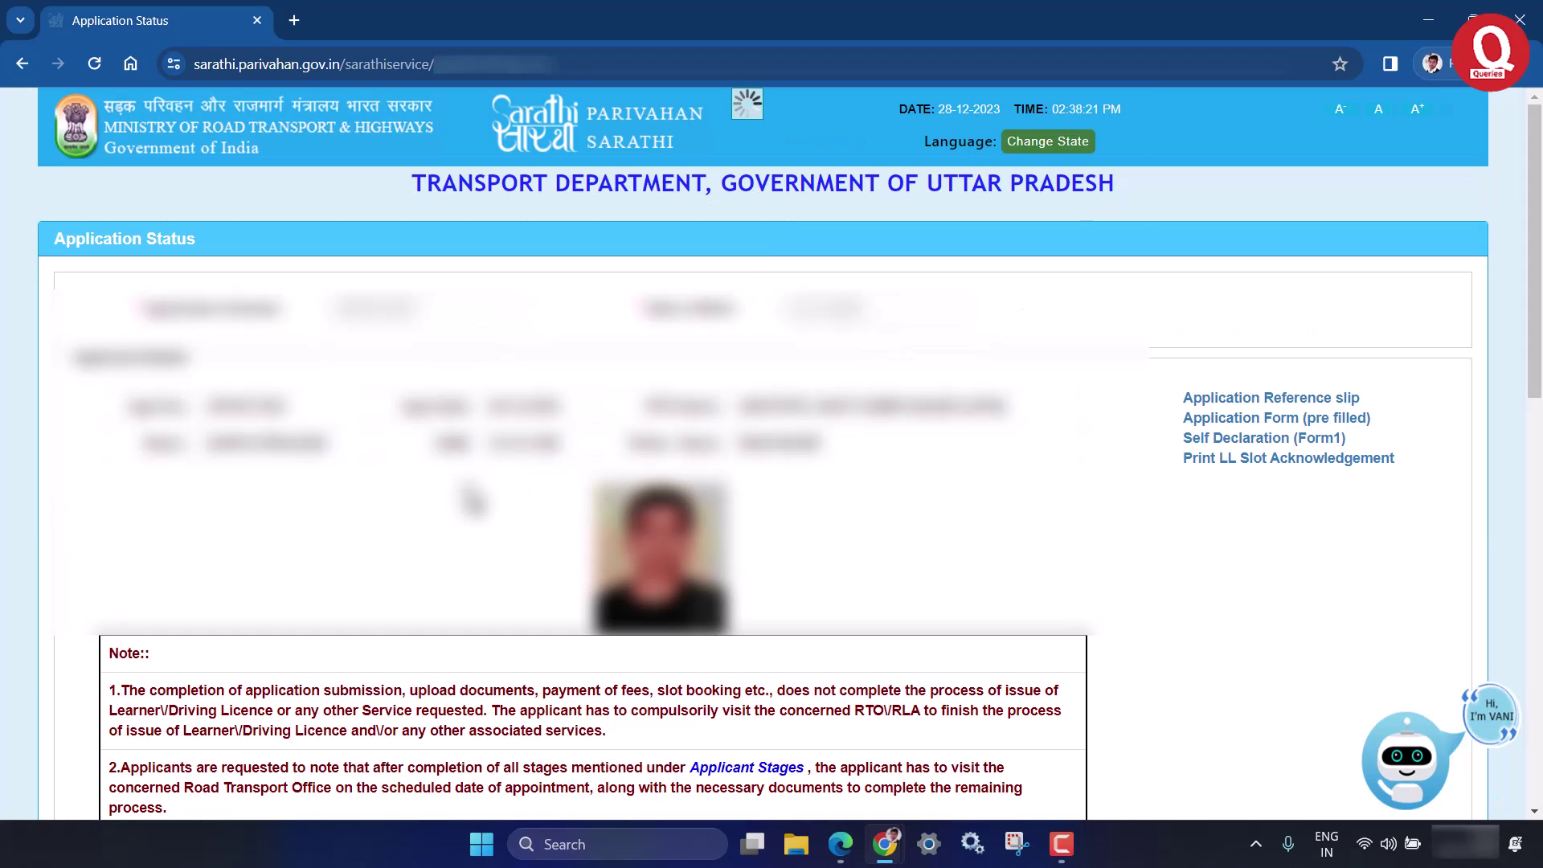
Review Completed Flows, Current Status and the 24-02-2024 LL Test Slot Details, then return to top.
scroll(465, 484, down, 8)
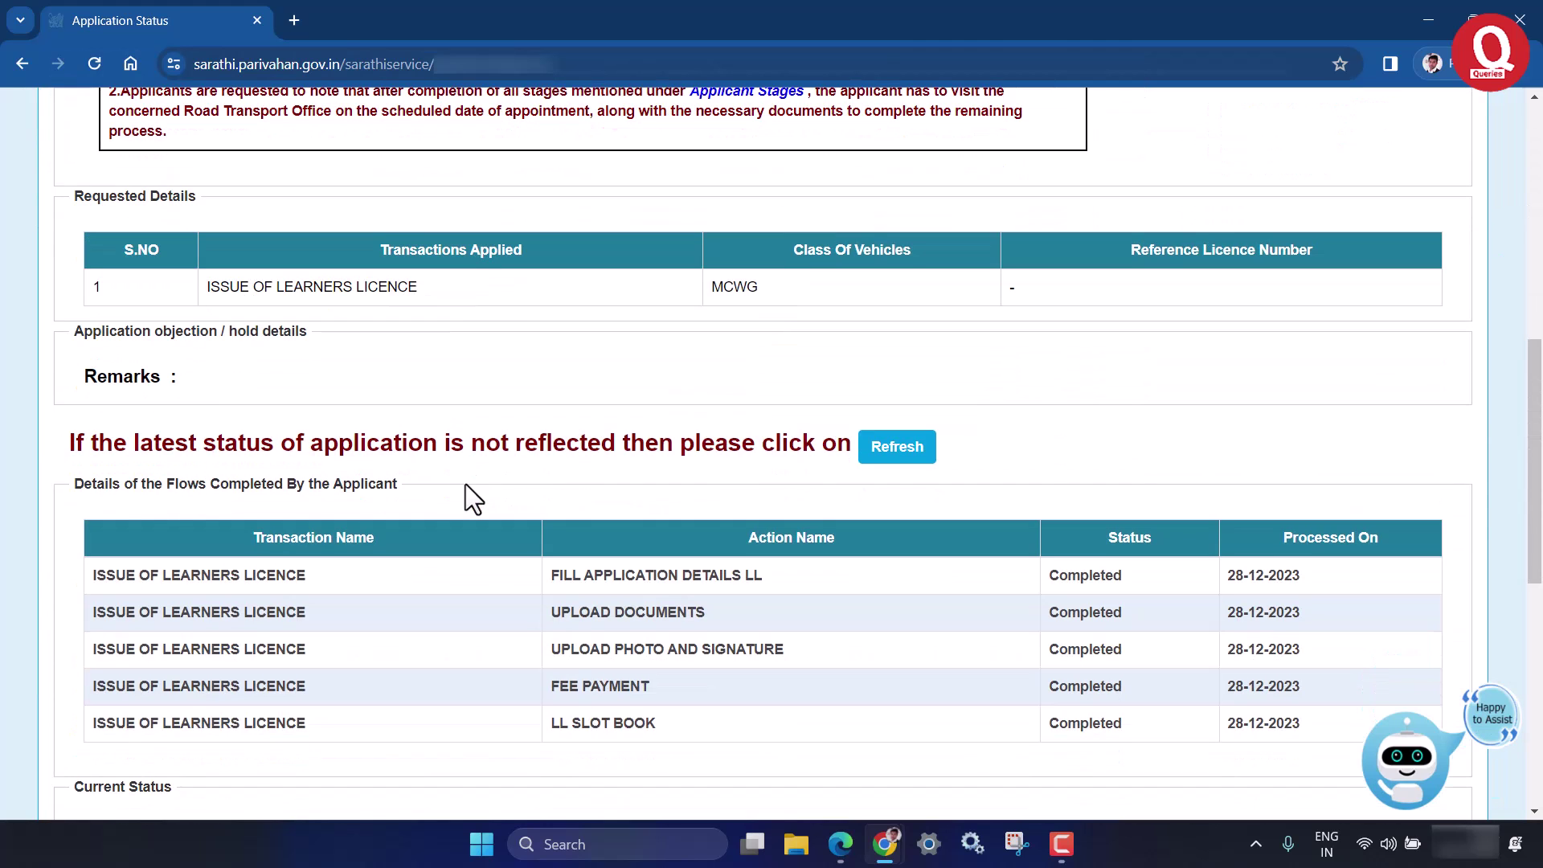
scroll(474, 498, down, 3)
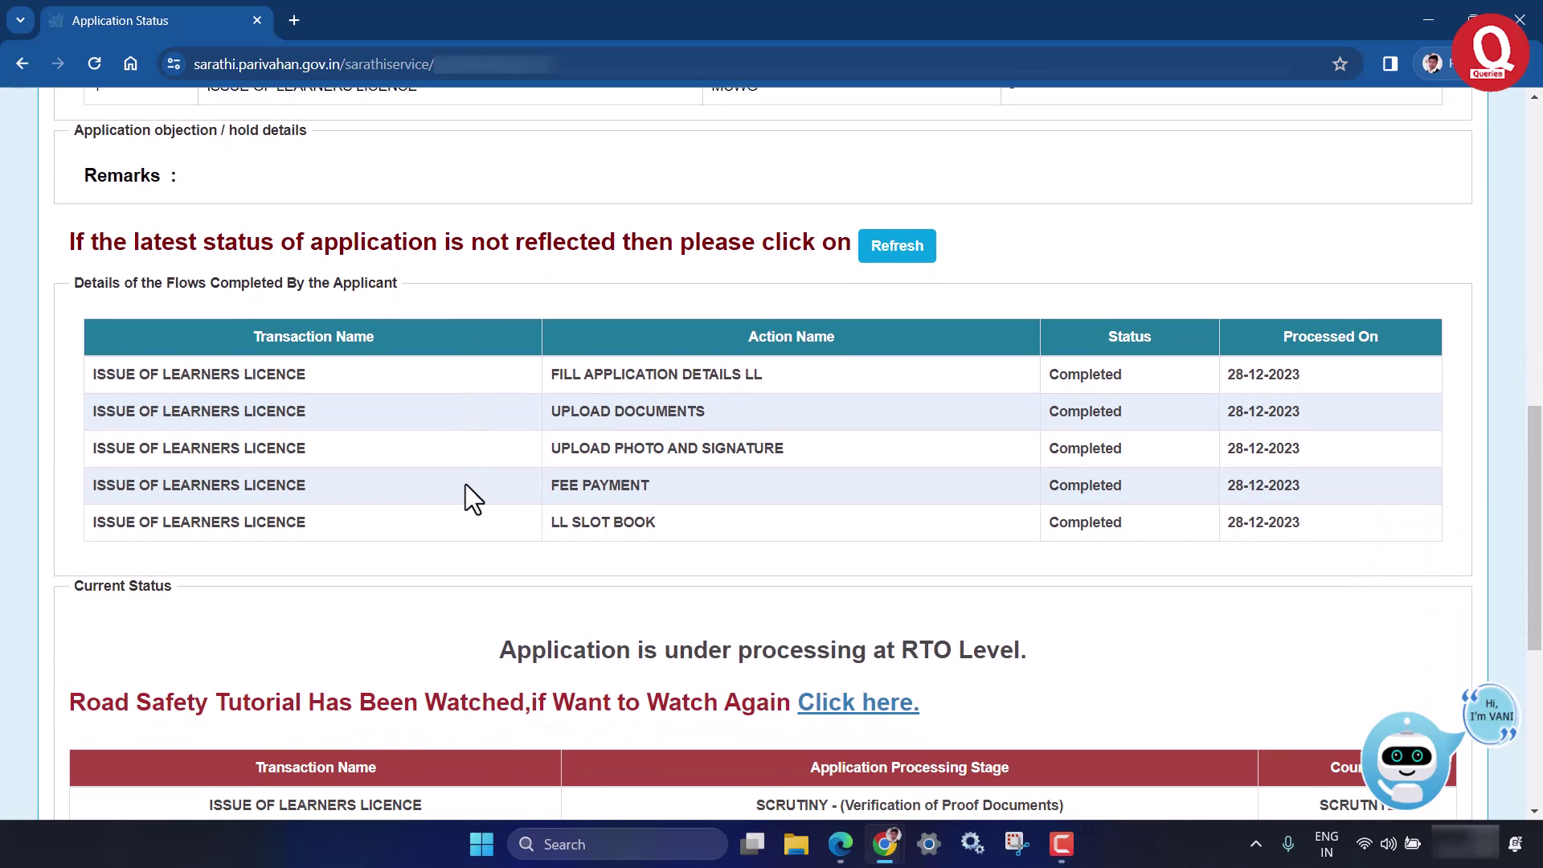
scroll(466, 486, down, 3)
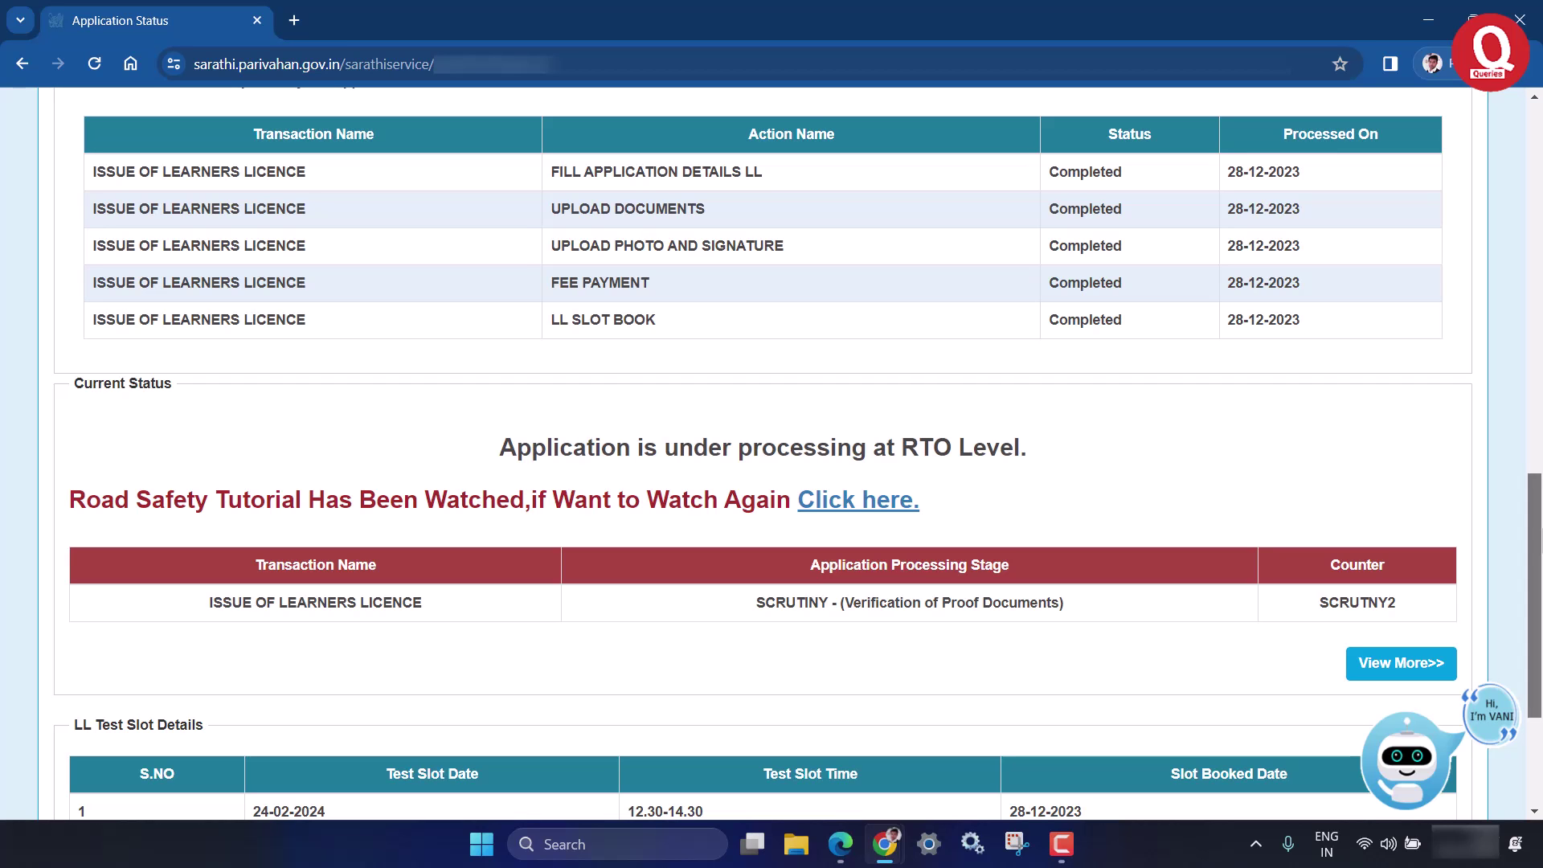
scroll(611, 563, down, 1)
scroll(611, 562, up, 10)
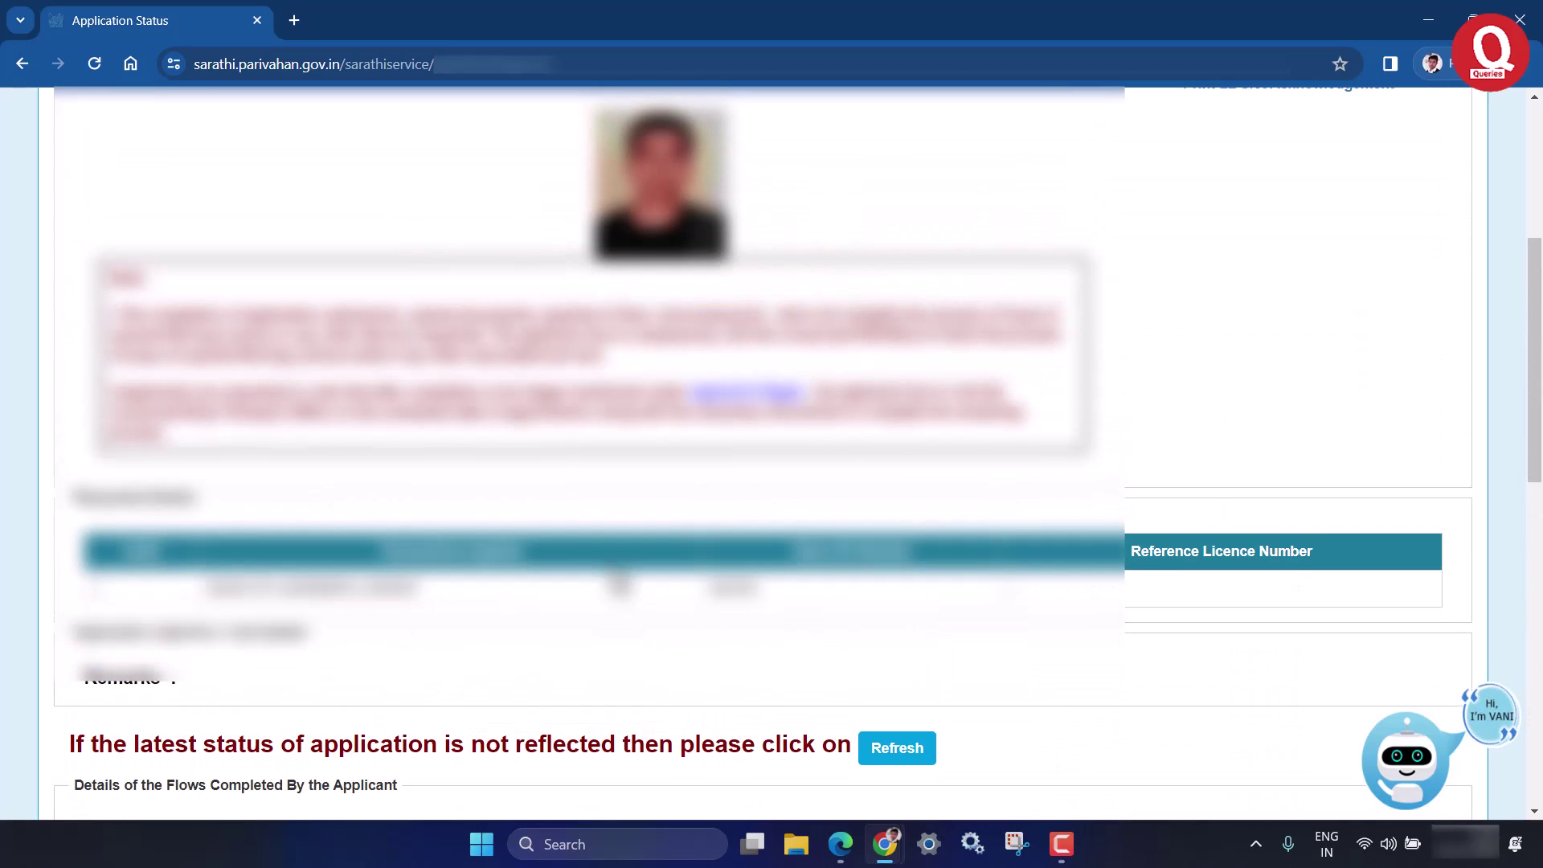
scroll(619, 579, up, 4)
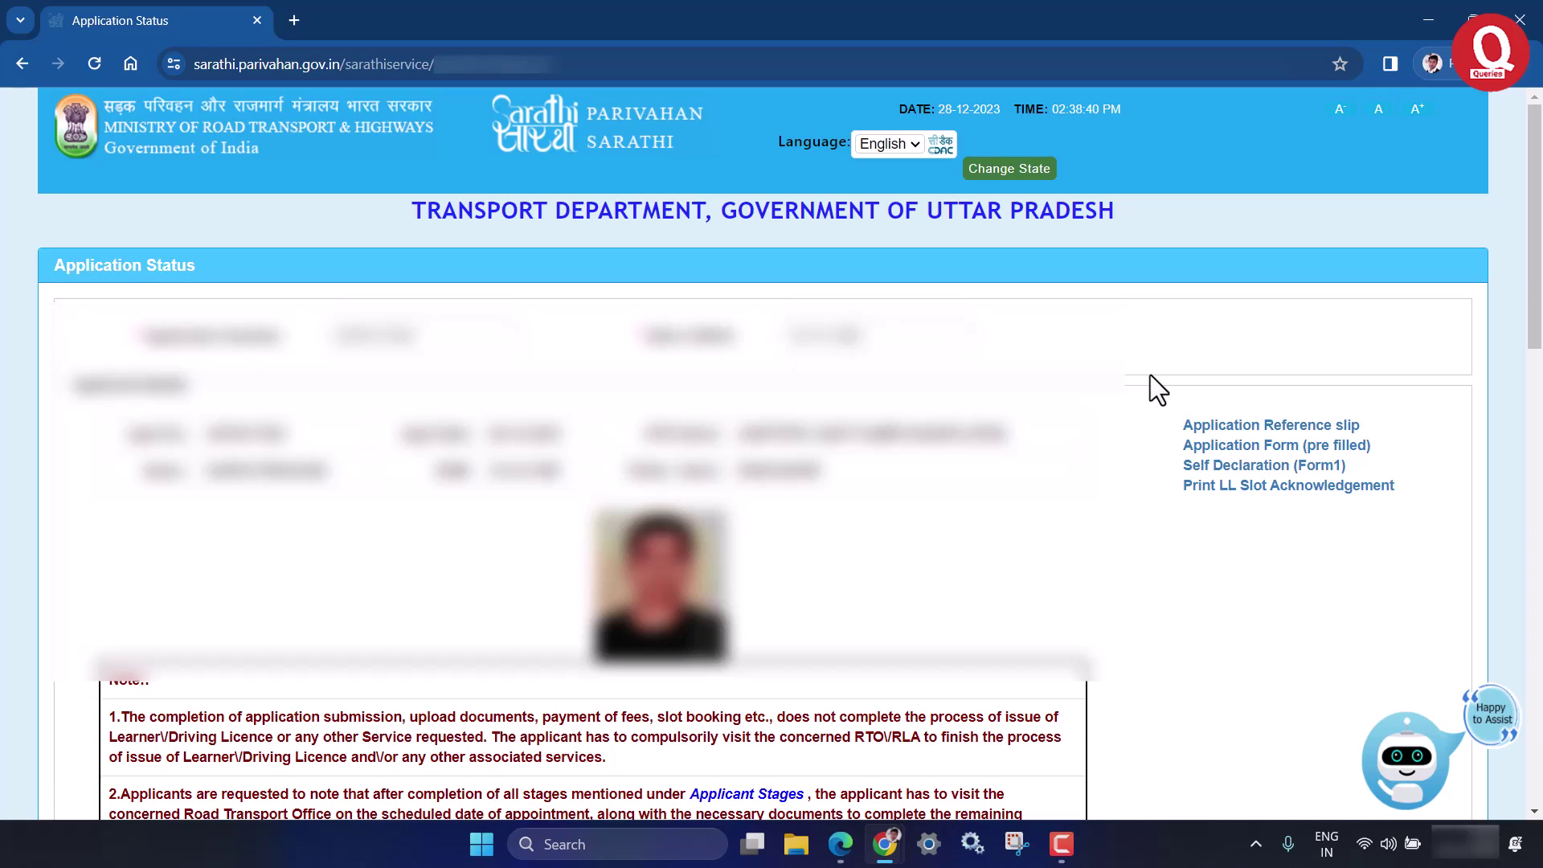